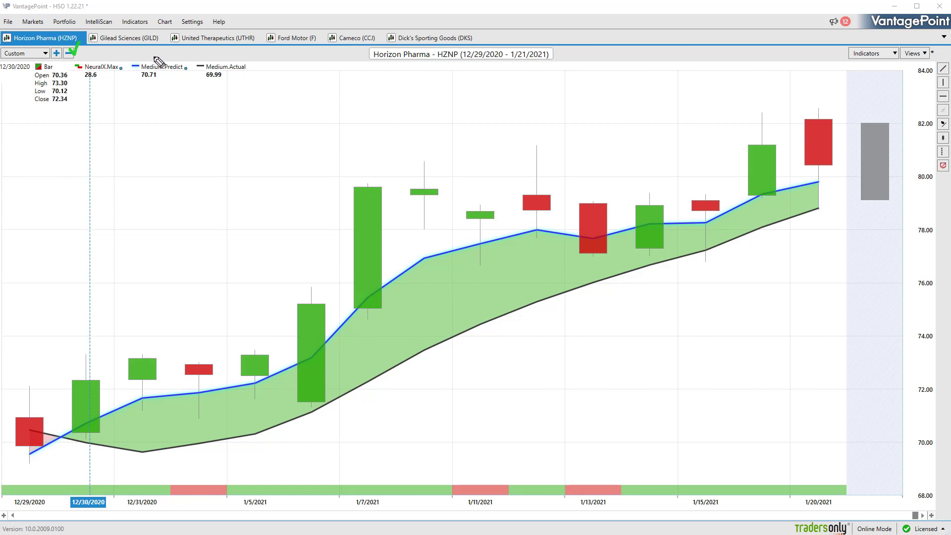
Ink green check marks by the Gilead, United Therapeutics, Ford, Cameco and Dick's tabs, bracket part of the tab row, and clear the ink.
{"action": "left_click_drag", "start_coordinate": [148, 51], "coordinate": [169, 42]}
{"action": "left_click_drag", "start_coordinate": [235, 47], "coordinate": [253, 39]}
{"action": "left_click_drag", "start_coordinate": [351, 49], "coordinate": [369, 48]}
{"action": "mouse_move", "coordinate": [431, 51]}
{"action": "left_mouse_down"}
{"action": "mouse_move", "coordinate": [436, 58]}
{"action": "mouse_move", "coordinate": [443, 48]}
{"action": "left_mouse_up"}
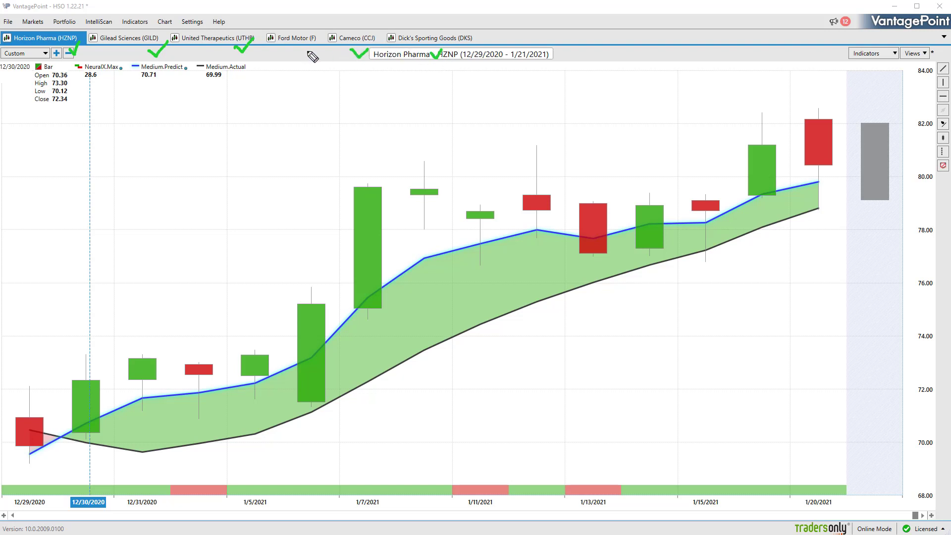
{"action": "left_click_drag", "start_coordinate": [294, 48], "coordinate": [306, 48]}
{"action": "left_click_drag", "start_coordinate": [7, 35], "coordinate": [5, 52]}
{"action": "left_click_drag", "start_coordinate": [244, 25], "coordinate": [252, 52]}
{"action": "key", "text": "Escape"}
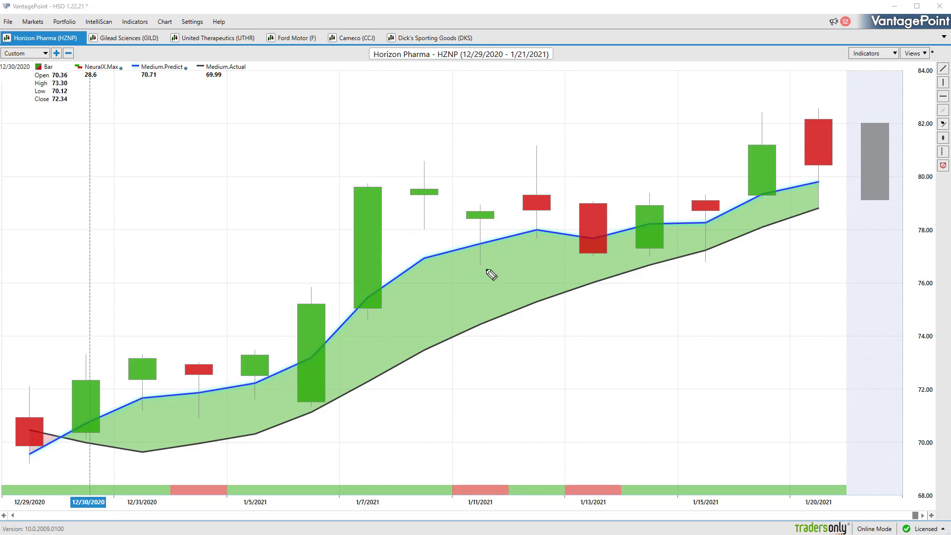
Mark above and below the tall green candle before 1/20/2021 and around the 12/30/2020 line crossover, and clear the marks.
{"action": "left_click_drag", "start_coordinate": [749, 109], "coordinate": [770, 108]}
{"action": "left_click_drag", "start_coordinate": [750, 207], "coordinate": [773, 208]}
{"action": "left_click_drag", "start_coordinate": [61, 447], "coordinate": [89, 455]}
{"action": "left_click_drag", "start_coordinate": [56, 426], "coordinate": [83, 420]}
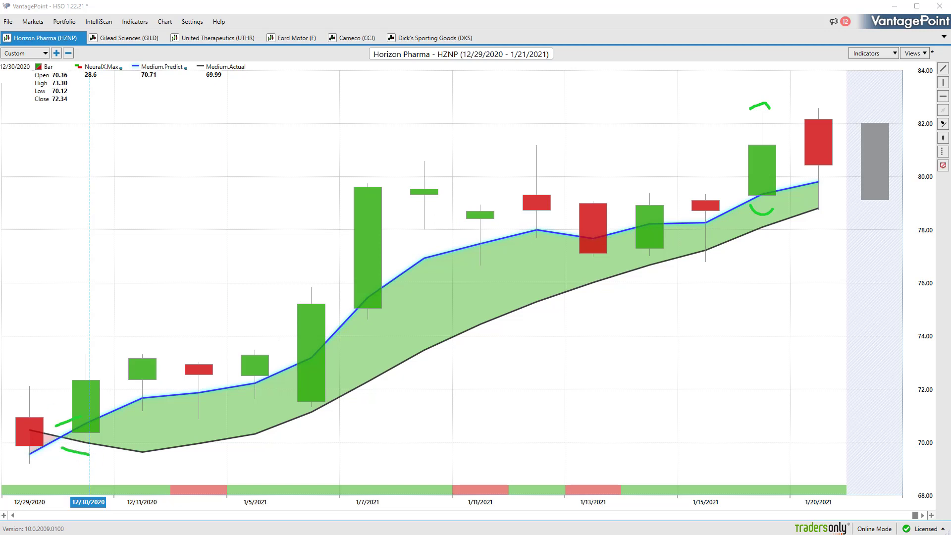
{"action": "key", "text": "Escape"}
Annotate Medium.Actual with "SMA", a backward arrow, "10+" over "10" and an arrow along the black line, and clear the annotations.
{"action": "mouse_move", "coordinate": [198, 86]}
{"action": "left_mouse_down"}
{"action": "mouse_move", "coordinate": [219, 86]}
{"action": "mouse_move", "coordinate": [223, 110]}
{"action": "mouse_move", "coordinate": [297, 102]}
{"action": "mouse_move", "coordinate": [289, 113]}
{"action": "left_mouse_up"}
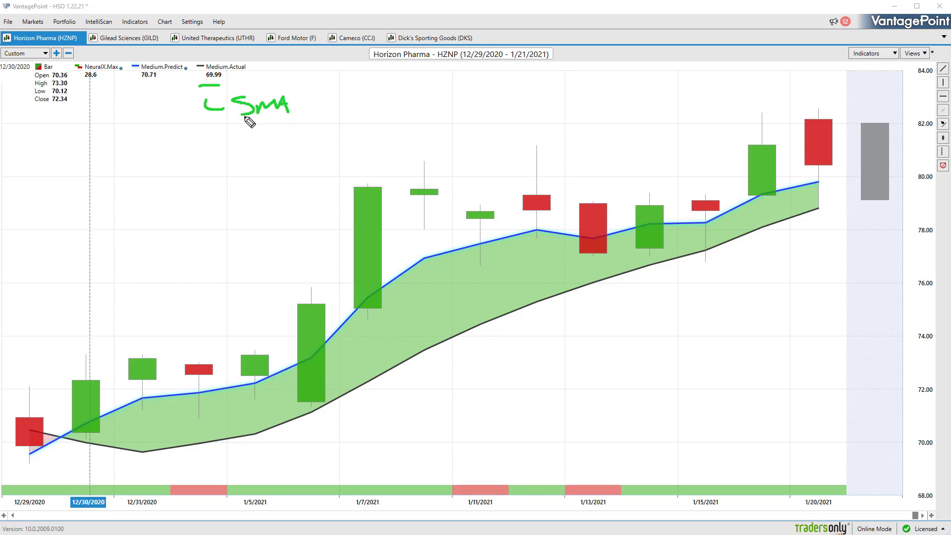
{"action": "mouse_move", "coordinate": [30, 208]}
{"action": "left_mouse_down"}
{"action": "mouse_move", "coordinate": [75, 208]}
{"action": "mouse_move", "coordinate": [35, 215]}
{"action": "left_mouse_up"}
{"action": "mouse_move", "coordinate": [139, 189]}
{"action": "left_mouse_down"}
{"action": "mouse_move", "coordinate": [135, 203]}
{"action": "mouse_move", "coordinate": [152, 197]}
{"action": "left_mouse_up"}
{"action": "left_click_drag", "start_coordinate": [163, 189], "coordinate": [180, 205]}
{"action": "mouse_move", "coordinate": [142, 218]}
{"action": "left_mouse_down"}
{"action": "mouse_move", "coordinate": [141, 227]}
{"action": "mouse_move", "coordinate": [159, 223]}
{"action": "mouse_move", "coordinate": [151, 221]}
{"action": "left_mouse_up"}
{"action": "mouse_move", "coordinate": [74, 442]}
{"action": "left_mouse_down"}
{"action": "mouse_move", "coordinate": [110, 451]}
{"action": "mouse_move", "coordinate": [198, 446]}
{"action": "mouse_move", "coordinate": [268, 430]}
{"action": "mouse_move", "coordinate": [259, 429]}
{"action": "mouse_move", "coordinate": [264, 441]}
{"action": "left_mouse_up"}
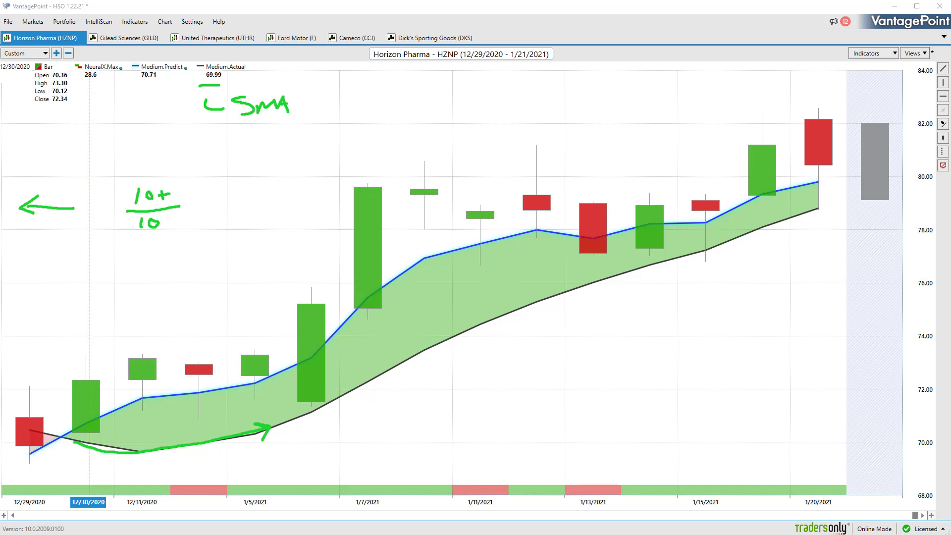
{"action": "key", "text": "Escape"}
Underline the black line at 12/30/2020 and draw arrows to the Medium.Predict value, to the chart title and back in time.
{"action": "left_click_drag", "start_coordinate": [73, 447], "coordinate": [98, 450]}
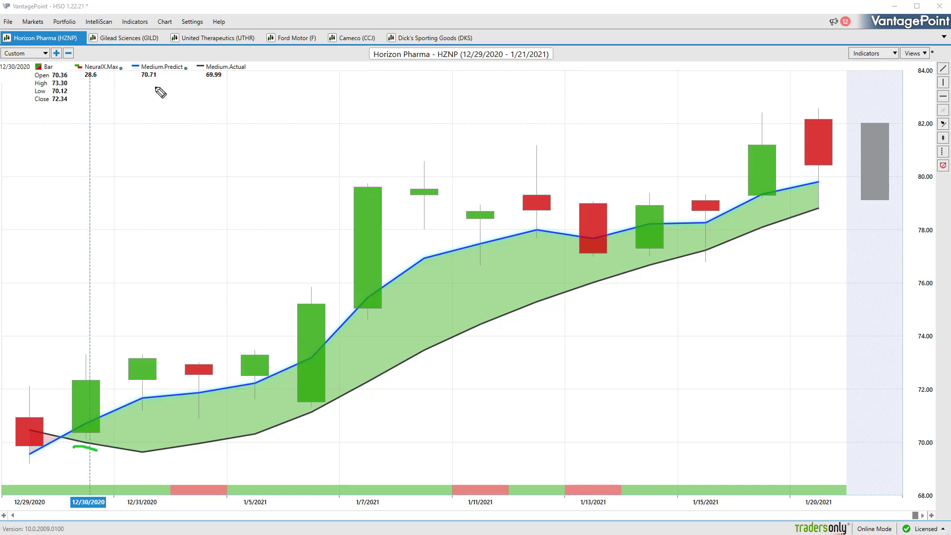
{"action": "mouse_move", "coordinate": [141, 96]}
{"action": "left_mouse_down"}
{"action": "mouse_move", "coordinate": [154, 83]}
{"action": "mouse_move", "coordinate": [186, 116]}
{"action": "left_mouse_up"}
{"action": "mouse_move", "coordinate": [384, 80]}
{"action": "left_mouse_down"}
{"action": "mouse_move", "coordinate": [401, 68]}
{"action": "mouse_move", "coordinate": [402, 81]}
{"action": "mouse_move", "coordinate": [420, 77]}
{"action": "left_mouse_up"}
{"action": "mouse_move", "coordinate": [14, 195]}
{"action": "left_mouse_down"}
{"action": "mouse_move", "coordinate": [66, 193]}
{"action": "mouse_move", "coordinate": [24, 199]}
{"action": "mouse_move", "coordinate": [36, 204]}
{"action": "left_mouse_up"}
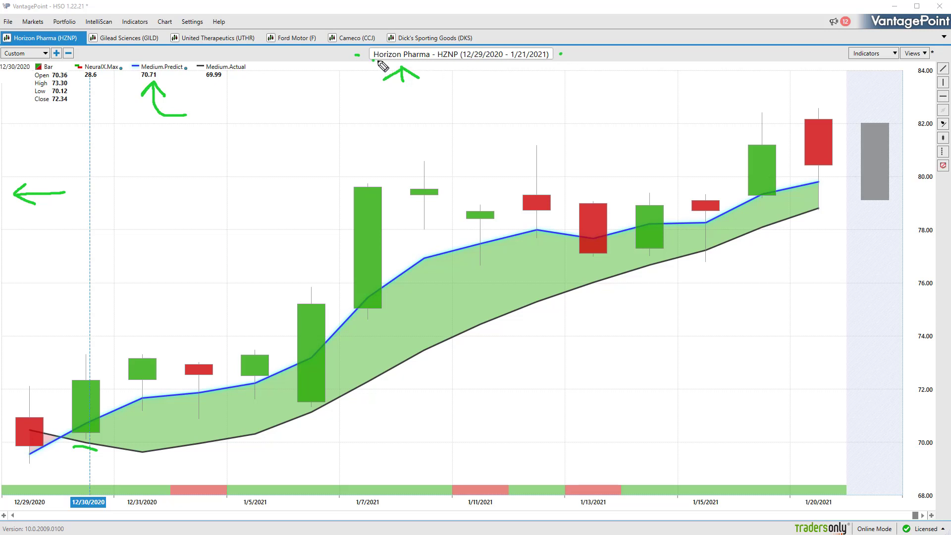
Underline Horizon Pharma in the chart title and write "ST", "ETF", "$", "%" and "Fut" in large parentheses below it.
{"action": "left_click_drag", "start_coordinate": [381, 63], "coordinate": [429, 61]}
{"action": "mouse_move", "coordinate": [367, 89]}
{"action": "left_mouse_down"}
{"action": "mouse_move", "coordinate": [342, 129]}
{"action": "mouse_move", "coordinate": [399, 111]}
{"action": "mouse_move", "coordinate": [399, 91]}
{"action": "mouse_move", "coordinate": [399, 143]}
{"action": "mouse_move", "coordinate": [401, 133]}
{"action": "left_mouse_up"}
{"action": "left_click", "coordinate": [430, 93]}
{"action": "mouse_move", "coordinate": [429, 92]}
{"action": "left_mouse_down"}
{"action": "mouse_move", "coordinate": [432, 106]}
{"action": "mouse_move", "coordinate": [466, 97]}
{"action": "left_mouse_up"}
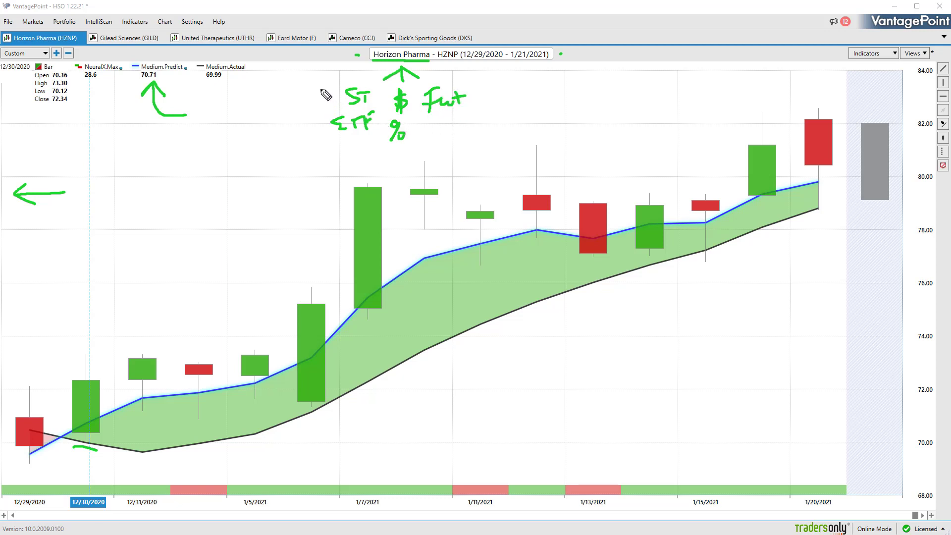
{"action": "left_click_drag", "start_coordinate": [329, 72], "coordinate": [315, 140]}
{"action": "mouse_move", "coordinate": [468, 72]}
{"action": "left_mouse_down"}
{"action": "mouse_move", "coordinate": [499, 151]}
{"action": "mouse_move", "coordinate": [484, 155]}
{"action": "left_mouse_up"}
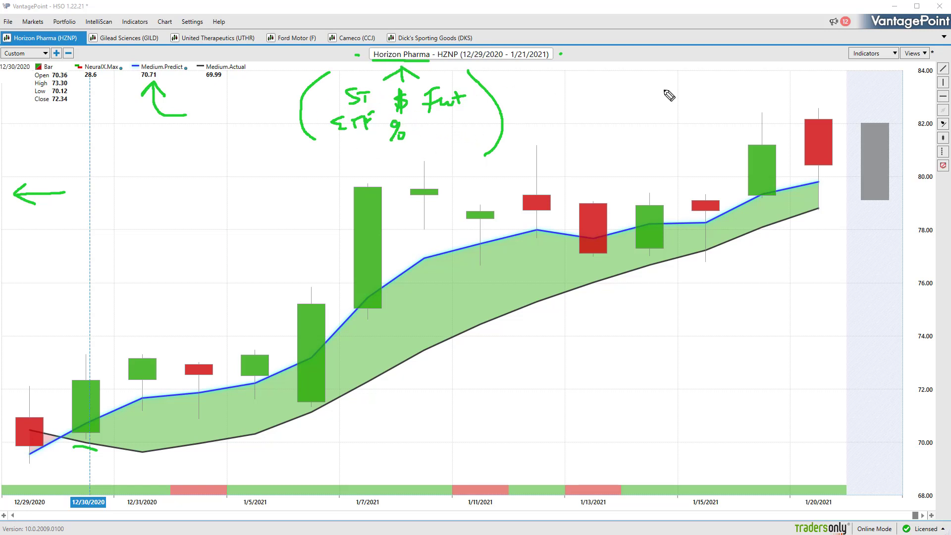
Draw a forward arrow above the forecast bar, mark the area around the bar, and clear all annotations.
{"action": "mouse_move", "coordinate": [819, 93]}
{"action": "left_mouse_down"}
{"action": "mouse_move", "coordinate": [884, 92]}
{"action": "mouse_move", "coordinate": [870, 107]}
{"action": "left_mouse_up"}
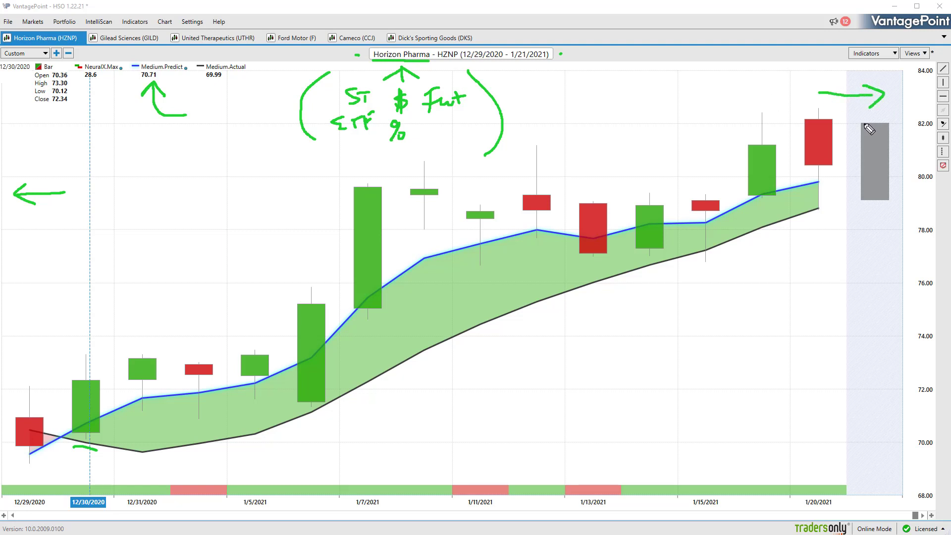
{"action": "left_click_drag", "start_coordinate": [872, 113], "coordinate": [879, 157]}
{"action": "left_click_drag", "start_coordinate": [905, 113], "coordinate": [906, 147]}
{"action": "key", "text": "e"}
Draw a backward and a forward arrow, circle the 12/30/2020 crossover with an upward arrow, and clear the drawings.
{"action": "mouse_move", "coordinate": [17, 250]}
{"action": "left_mouse_down"}
{"action": "mouse_move", "coordinate": [72, 248]}
{"action": "mouse_move", "coordinate": [30, 256]}
{"action": "left_mouse_up"}
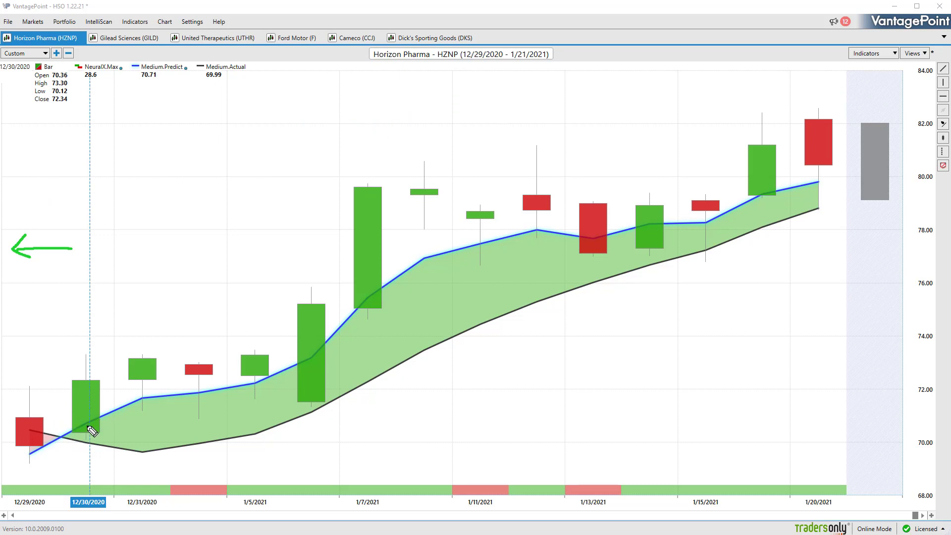
{"action": "mouse_move", "coordinate": [827, 96]}
{"action": "left_mouse_down"}
{"action": "mouse_move", "coordinate": [891, 92]}
{"action": "mouse_move", "coordinate": [881, 104]}
{"action": "left_mouse_up"}
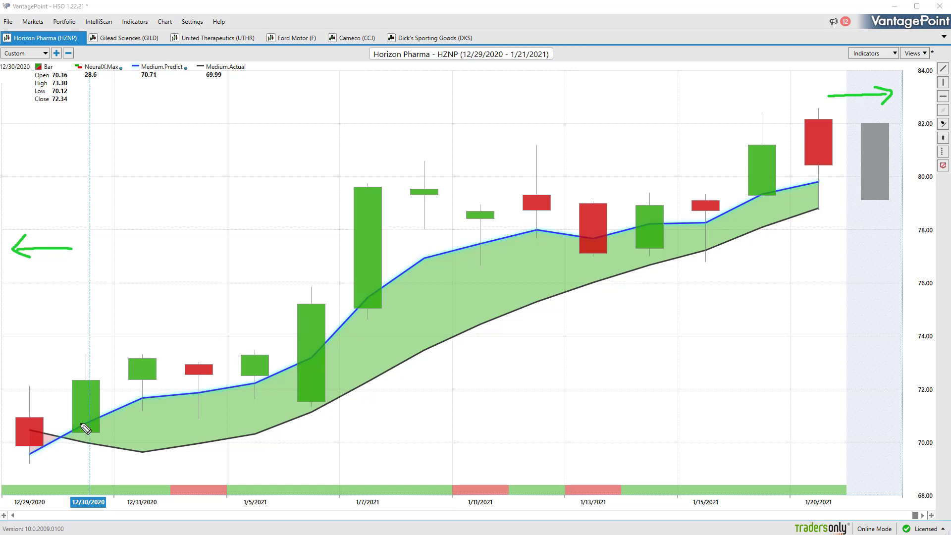
{"action": "mouse_move", "coordinate": [90, 433]}
{"action": "left_mouse_down"}
{"action": "mouse_move", "coordinate": [98, 441]}
{"action": "mouse_move", "coordinate": [65, 408]}
{"action": "mouse_move", "coordinate": [117, 381]}
{"action": "mouse_move", "coordinate": [114, 399]}
{"action": "left_mouse_up"}
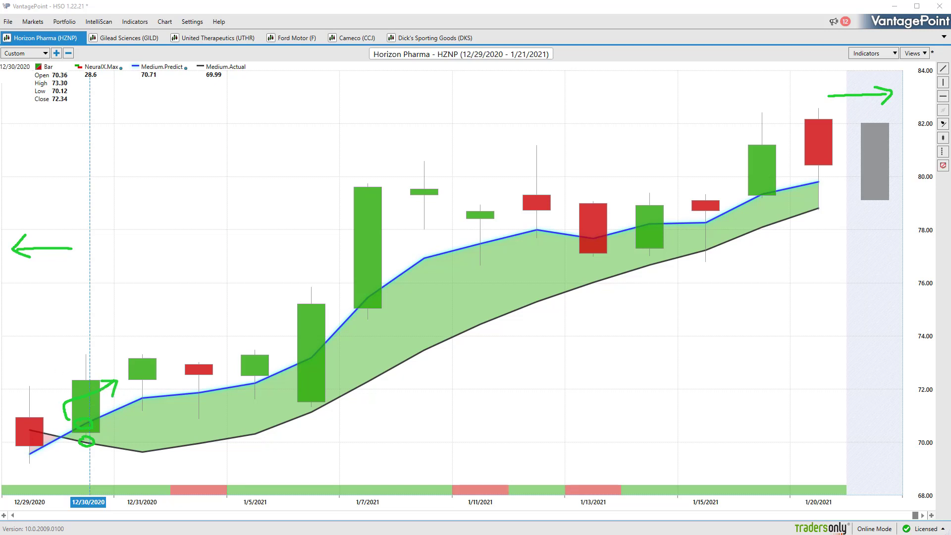
{"action": "key", "text": "e"}
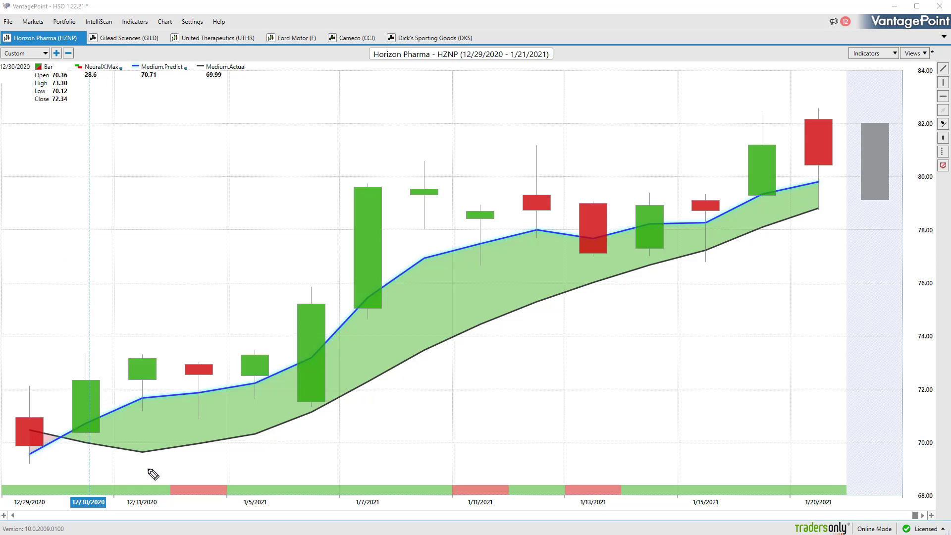
Mark the neural index strip with a plus, a minus and a forward arrow to a bracketed "48h", and clear the notes.
{"action": "left_click_drag", "start_coordinate": [148, 469], "coordinate": [196, 500]}
{"action": "mouse_move", "coordinate": [812, 476]}
{"action": "left_mouse_down"}
{"action": "mouse_move", "coordinate": [848, 474]}
{"action": "mouse_move", "coordinate": [835, 480]}
{"action": "left_mouse_up"}
{"action": "mouse_move", "coordinate": [874, 455]}
{"action": "left_mouse_down"}
{"action": "mouse_move", "coordinate": [876, 480]}
{"action": "mouse_move", "coordinate": [901, 460]}
{"action": "mouse_move", "coordinate": [912, 485]}
{"action": "left_mouse_up"}
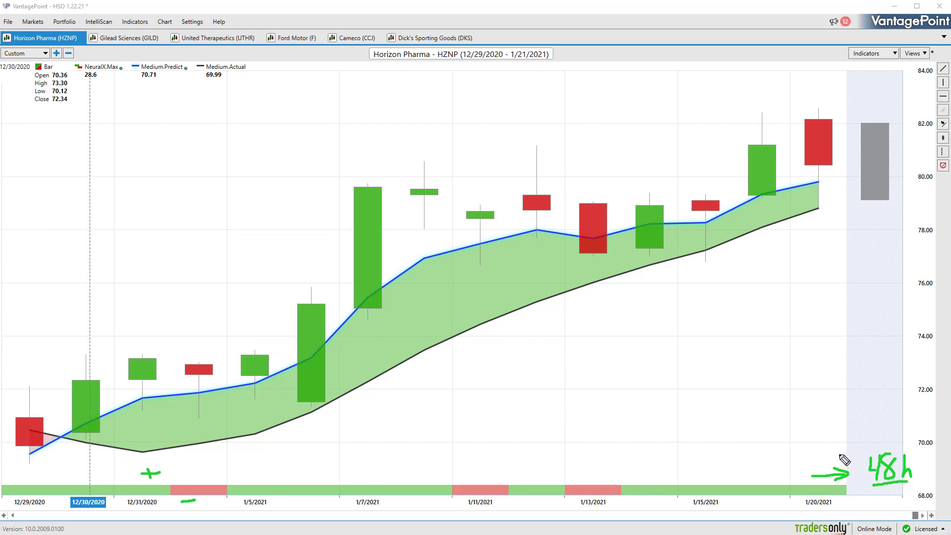
{"action": "mouse_move", "coordinate": [860, 430]}
{"action": "left_mouse_down"}
{"action": "mouse_move", "coordinate": [861, 440]}
{"action": "mouse_move", "coordinate": [868, 434]}
{"action": "left_mouse_up"}
{"action": "left_click_drag", "start_coordinate": [859, 499], "coordinate": [868, 499]}
{"action": "key", "text": "e"}
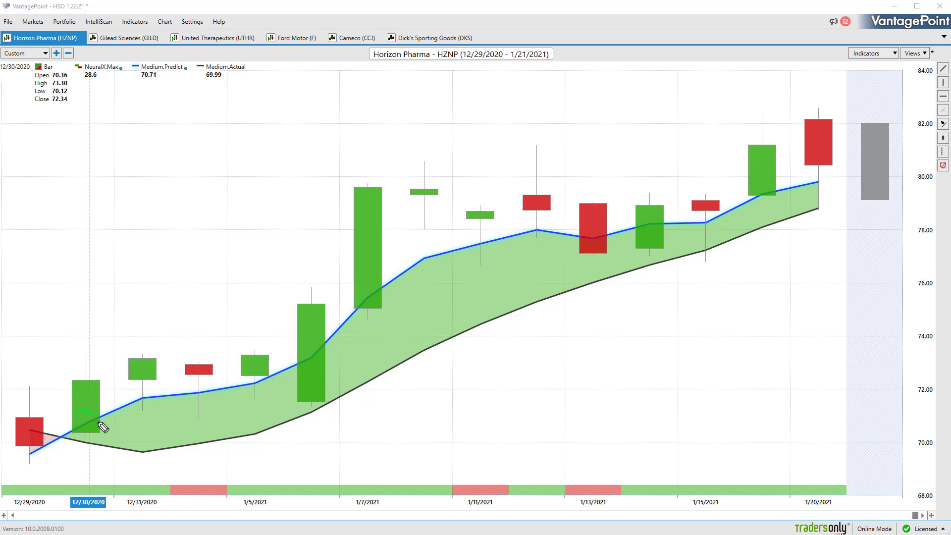
Circle the 12/30/2020 crossover with an upward arrow, mark the pullbacks along the blue line through mid-January, and clear the ink.
{"action": "mouse_move", "coordinate": [99, 428]}
{"action": "left_mouse_down"}
{"action": "mouse_move", "coordinate": [76, 412]}
{"action": "mouse_move", "coordinate": [138, 322]}
{"action": "mouse_move", "coordinate": [139, 330]}
{"action": "left_mouse_up"}
{"action": "left_click_drag", "start_coordinate": [185, 409], "coordinate": [208, 408]}
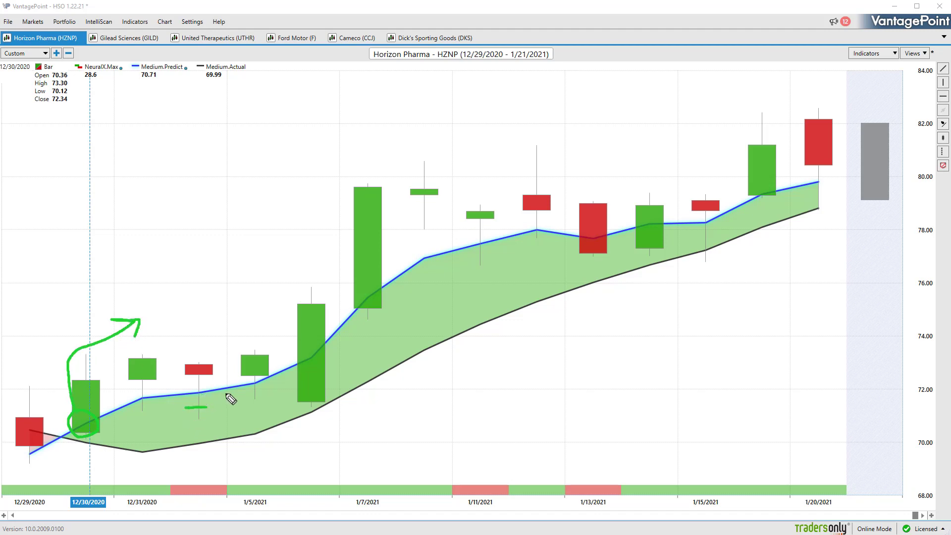
{"action": "left_click_drag", "start_coordinate": [243, 394], "coordinate": [238, 406]}
{"action": "left_click_drag", "start_coordinate": [329, 396], "coordinate": [332, 410]}
{"action": "left_click_drag", "start_coordinate": [196, 392], "coordinate": [275, 381]}
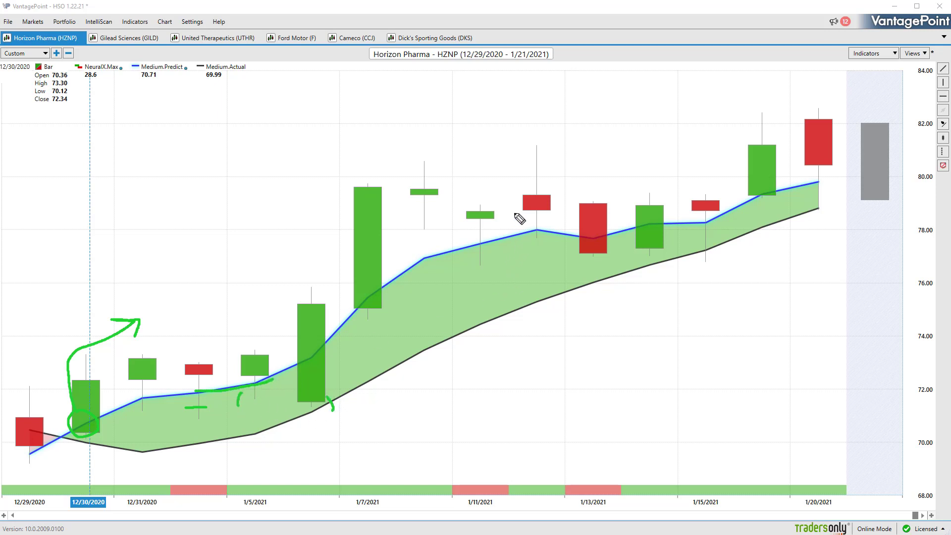
{"action": "left_click_drag", "start_coordinate": [515, 213], "coordinate": [511, 245]}
{"action": "left_click_drag", "start_coordinate": [651, 215], "coordinate": [661, 245]}
{"action": "key", "text": "e"}
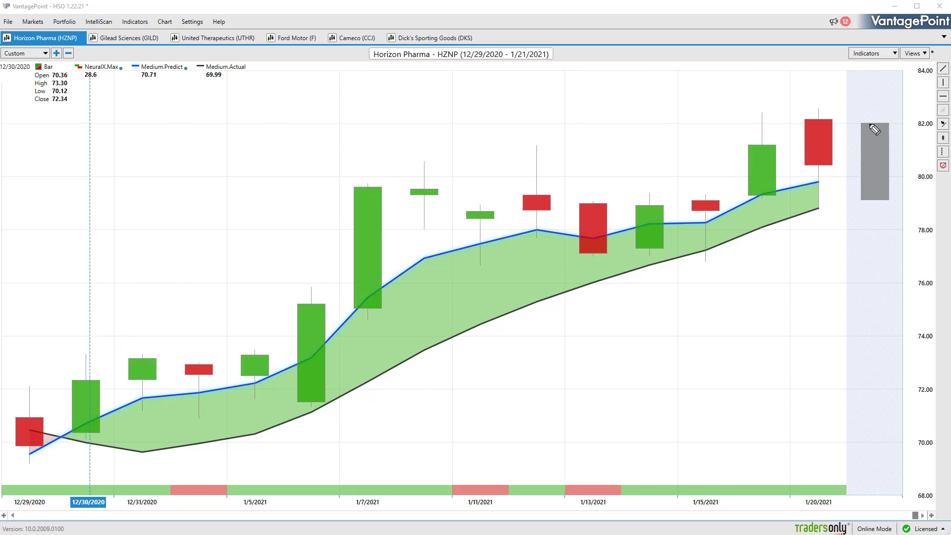
Mark the forecast bar, switch the HZNP chart to the predicted high and low lines, and draw a forward arrow above the first candles.
{"action": "left_click_drag", "start_coordinate": [873, 197], "coordinate": [875, 204]}
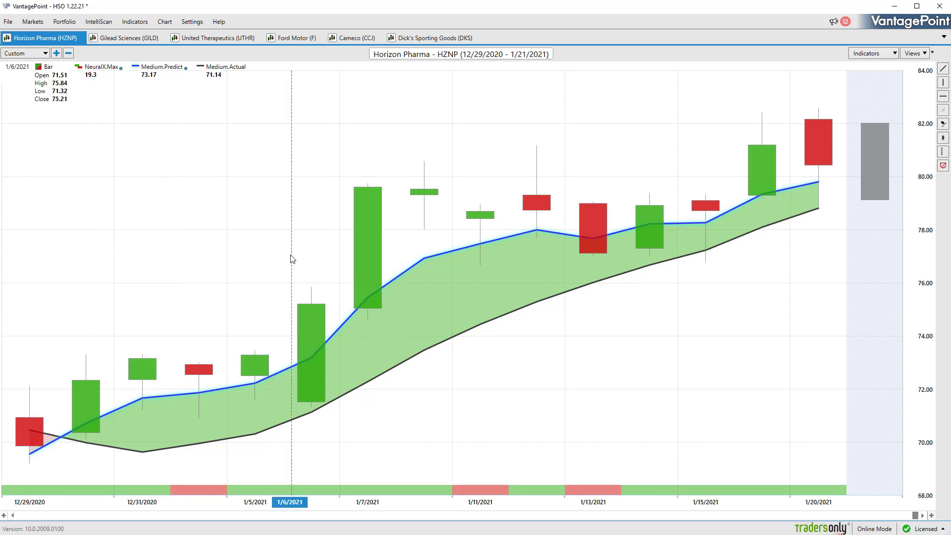
{"action": "key", "text": "F3"}
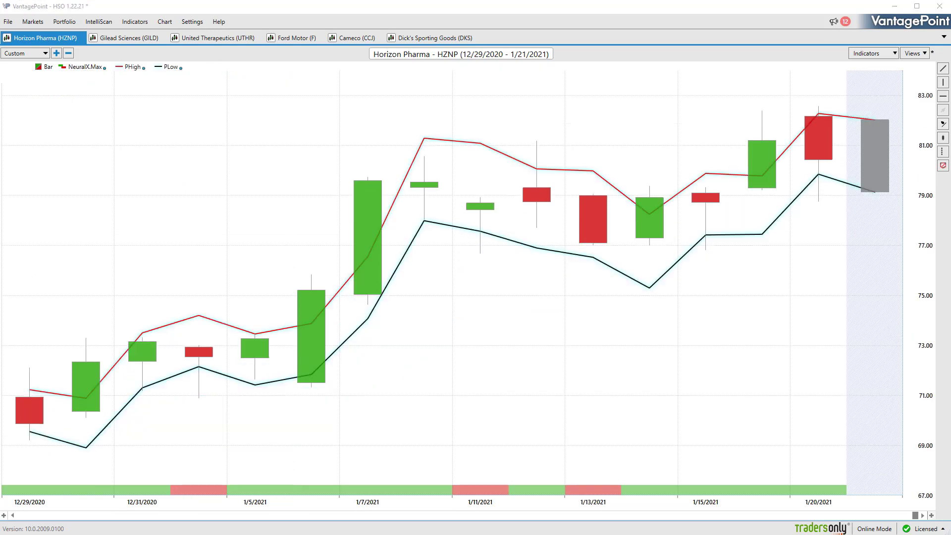
{"action": "mouse_move", "coordinate": [62, 274]}
{"action": "left_mouse_down"}
{"action": "mouse_move", "coordinate": [174, 267]}
{"action": "mouse_move", "coordinate": [162, 286]}
{"action": "left_mouse_up"}
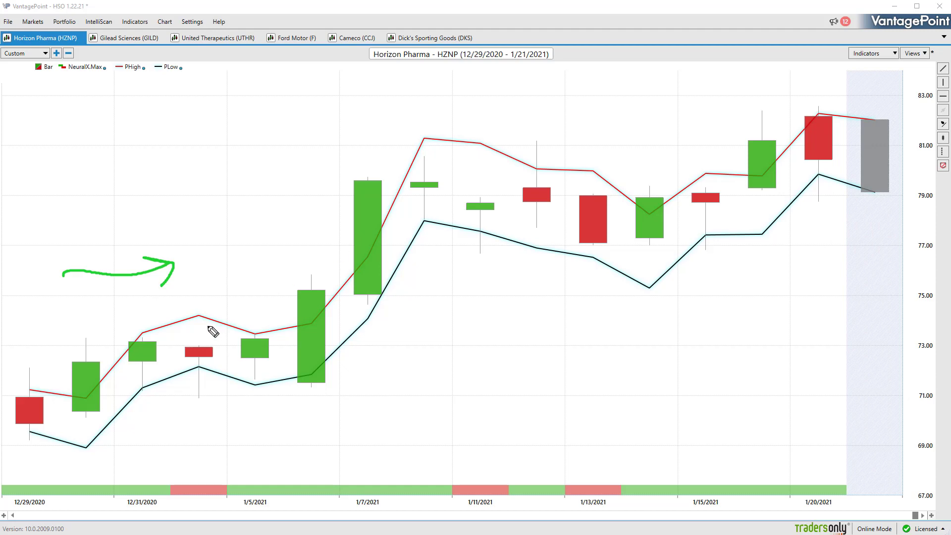
Circle the predicted low at 12/31/2020, 1/4/2021 and 1/6/2021, and add a forward arrow and a rising arrow beside them.
{"action": "left_click_drag", "start_coordinate": [138, 384], "coordinate": [143, 387]}
{"action": "left_click_drag", "start_coordinate": [197, 368], "coordinate": [199, 369]}
{"action": "left_click_drag", "start_coordinate": [318, 382], "coordinate": [308, 379]}
{"action": "left_click_drag", "start_coordinate": [377, 385], "coordinate": [432, 391]}
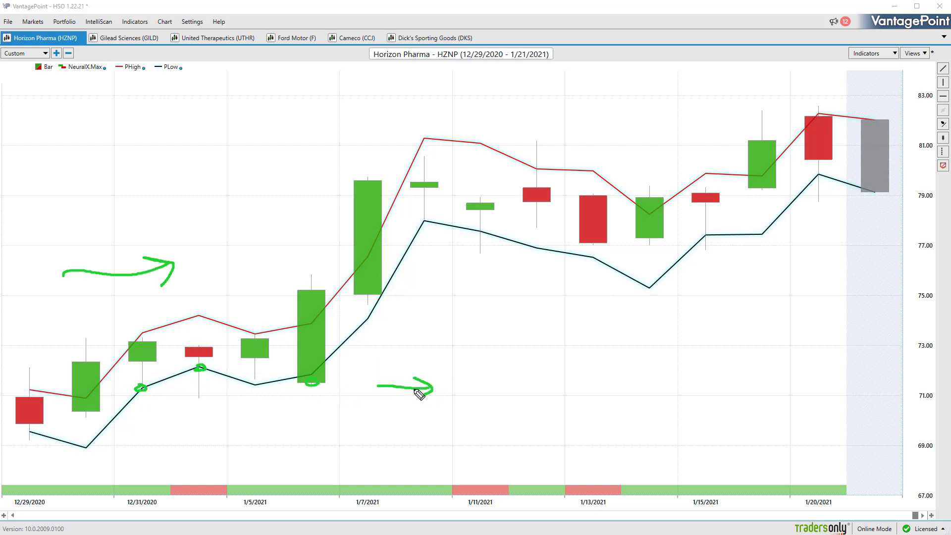
{"action": "mouse_move", "coordinate": [215, 275]}
{"action": "left_mouse_down"}
{"action": "mouse_move", "coordinate": [299, 239]}
{"action": "mouse_move", "coordinate": [313, 248]}
{"action": "left_mouse_up"}
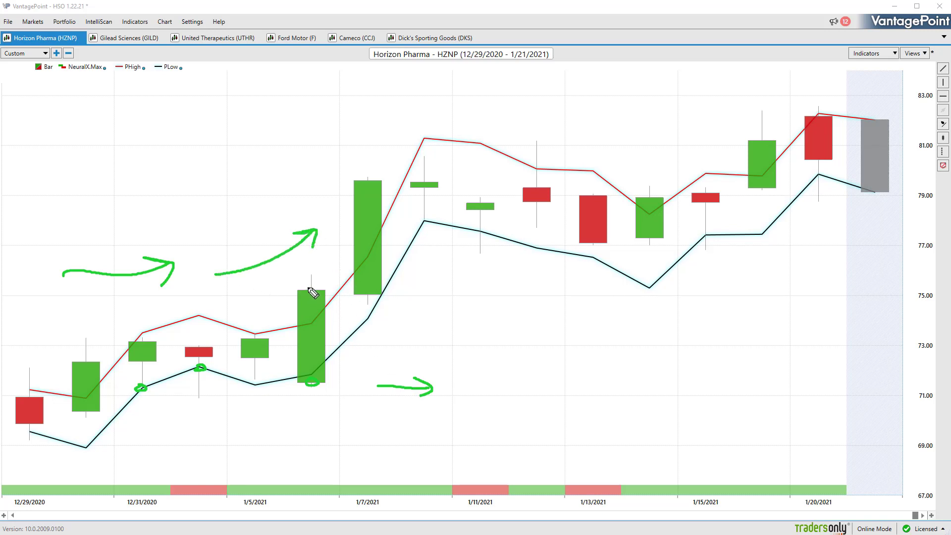
Mark the 1/6 and 1/7 candle tops, the declining predicted highs and lows, and the lows near 1/15 and 1/20, and clear the ink.
{"action": "left_click_drag", "start_coordinate": [307, 285], "coordinate": [313, 288]}
{"action": "left_click_drag", "start_coordinate": [360, 175], "coordinate": [368, 180]}
{"action": "left_click_drag", "start_coordinate": [421, 138], "coordinate": [481, 140]}
{"action": "left_click_drag", "start_coordinate": [424, 220], "coordinate": [456, 228]}
{"action": "left_click_drag", "start_coordinate": [490, 145], "coordinate": [540, 170]}
{"action": "left_click_drag", "start_coordinate": [481, 228], "coordinate": [542, 242]}
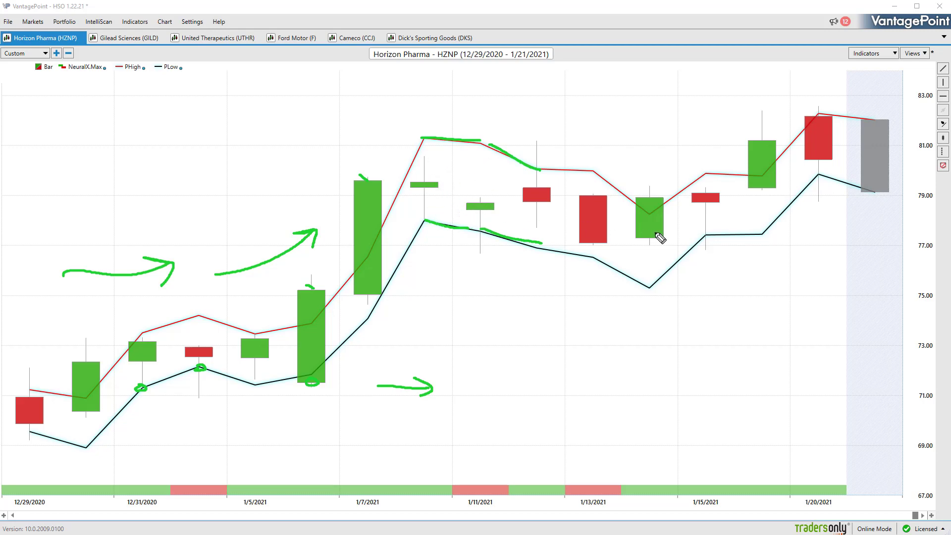
{"action": "left_click_drag", "start_coordinate": [712, 232], "coordinate": [700, 235]}
{"action": "left_click_drag", "start_coordinate": [822, 174], "coordinate": [818, 174]}
{"action": "key", "text": "Escape"}
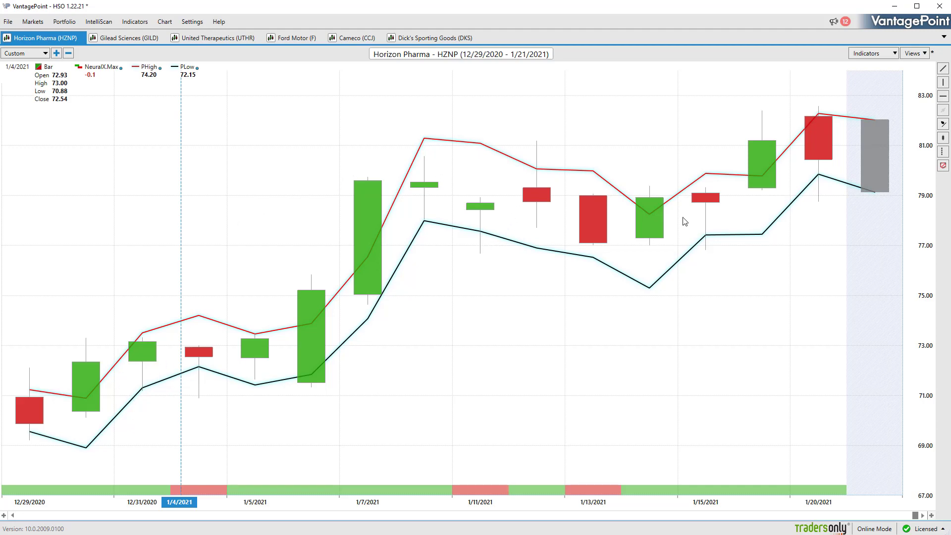
Restore the Medium.Predict view and draw a trend line between the 12/31/2020 and 1/20/2021 candles to show the profit for 500 shares.
{"action": "key", "text": "F2"}
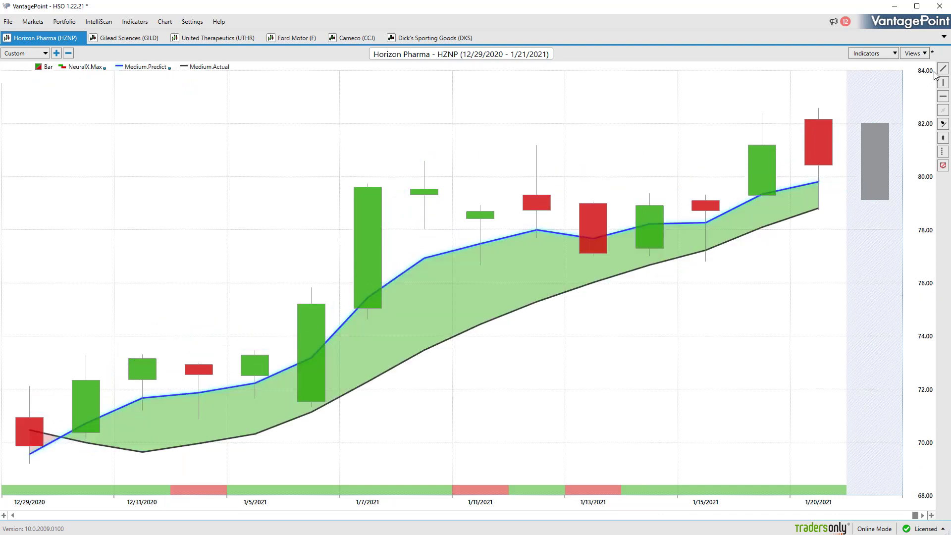
{"action": "left_click", "coordinate": [942, 69]}
{"action": "mouse_move", "coordinate": [819, 159]}
{"action": "left_mouse_down"}
{"action": "mouse_move", "coordinate": [187, 359]}
{"action": "mouse_move", "coordinate": [141, 404]}
{"action": "mouse_move", "coordinate": [164, 254]}
{"action": "left_mouse_up"}
{"action": "right_click", "coordinate": [158, 399]}
{"action": "left_click", "coordinate": [181, 405]}
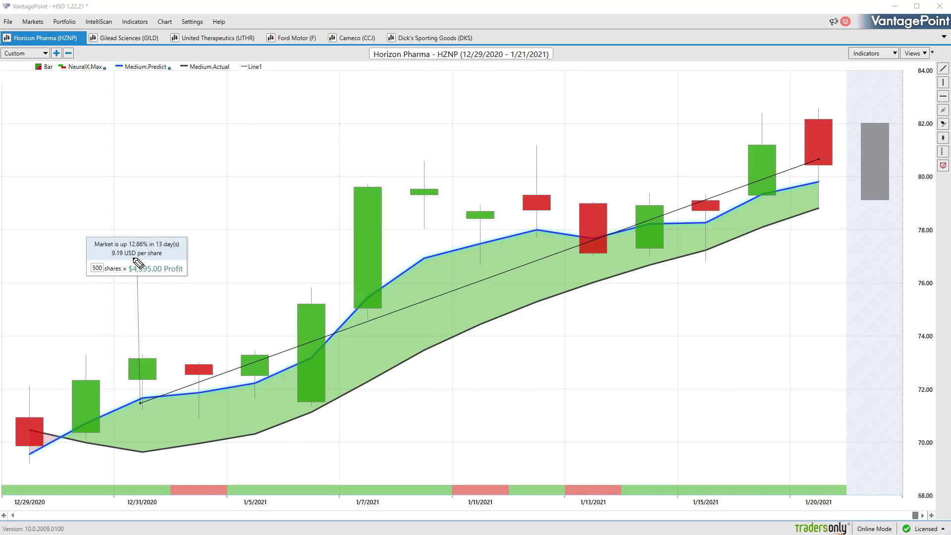
Highlight the percentage gain and the profit in the trend line's callout, and clear the highlights.
{"action": "mouse_move", "coordinate": [159, 248]}
{"action": "left_mouse_down"}
{"action": "mouse_move", "coordinate": [178, 244]}
{"action": "mouse_move", "coordinate": [144, 250]}
{"action": "left_mouse_up"}
{"action": "mouse_move", "coordinate": [103, 280]}
{"action": "left_mouse_down"}
{"action": "mouse_move", "coordinate": [91, 280]}
{"action": "mouse_move", "coordinate": [154, 280]}
{"action": "left_mouse_up"}
{"action": "key", "text": "Escape"}
Open the Gilead Sciences (GILD) chart, tick the Horizon Pharma and Gilead tabs, and bracket IntelliScan in green ink.
{"action": "left_click", "coordinate": [119, 39]}
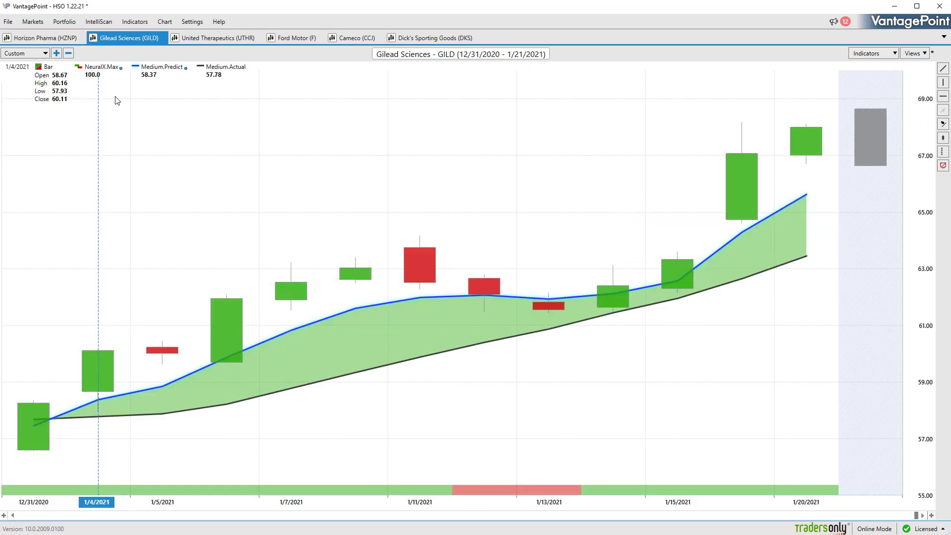
{"action": "mouse_move", "coordinate": [53, 50]}
{"action": "left_mouse_down"}
{"action": "mouse_move", "coordinate": [72, 31]}
{"action": "mouse_move", "coordinate": [138, 39]}
{"action": "left_mouse_up"}
{"action": "mouse_move", "coordinate": [81, 13]}
{"action": "left_mouse_down"}
{"action": "mouse_move", "coordinate": [81, 30]}
{"action": "mouse_move", "coordinate": [119, 21]}
{"action": "mouse_move", "coordinate": [117, 30]}
{"action": "left_mouse_up"}
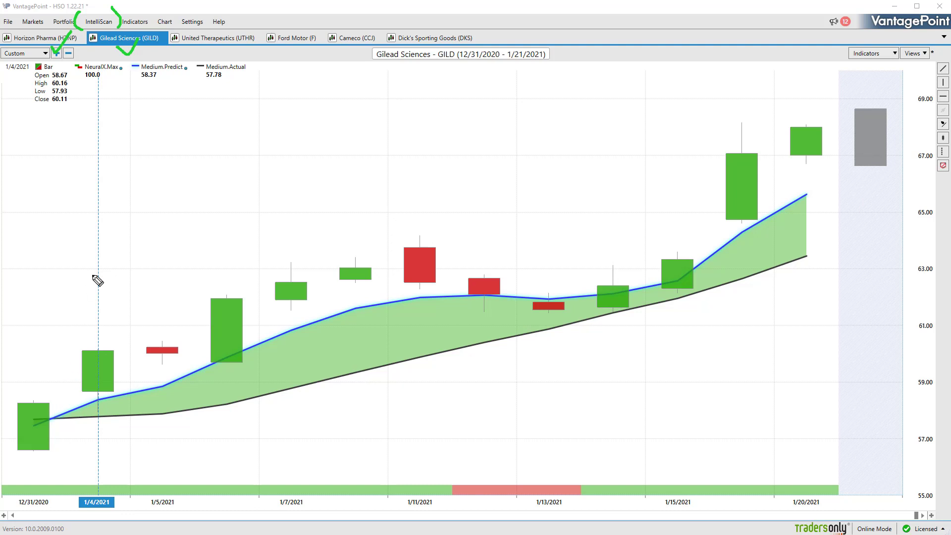
Circle Gilead's 1/4/2021 crossover, mark the mid-January pullback and the renewed rise with brackets and arrows, and clear the annotations.
{"action": "mouse_move", "coordinate": [90, 401]}
{"action": "left_mouse_down"}
{"action": "mouse_move", "coordinate": [115, 413]}
{"action": "mouse_move", "coordinate": [85, 412]}
{"action": "mouse_move", "coordinate": [73, 367]}
{"action": "mouse_move", "coordinate": [129, 332]}
{"action": "mouse_move", "coordinate": [124, 350]}
{"action": "left_mouse_up"}
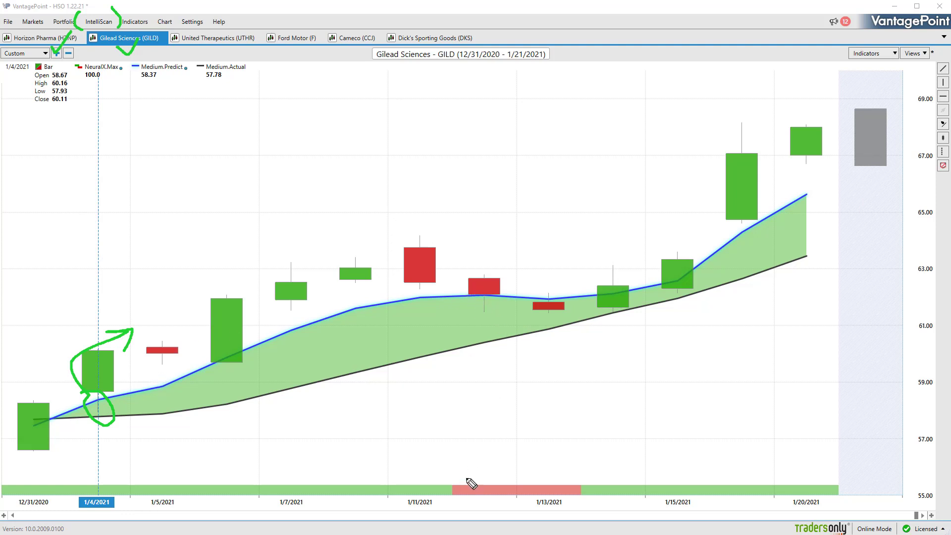
{"action": "left_click_drag", "start_coordinate": [473, 472], "coordinate": [487, 468]}
{"action": "left_click_drag", "start_coordinate": [529, 286], "coordinate": [535, 324]}
{"action": "left_click_drag", "start_coordinate": [644, 294], "coordinate": [641, 320]}
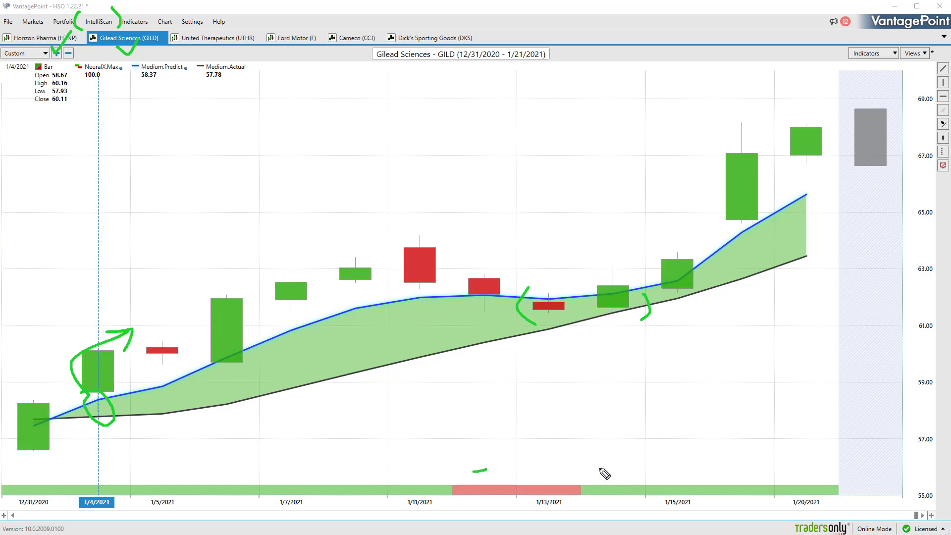
{"action": "left_click_drag", "start_coordinate": [599, 468], "coordinate": [636, 468]}
{"action": "mouse_move", "coordinate": [625, 462]}
{"action": "left_mouse_down"}
{"action": "mouse_move", "coordinate": [640, 467]}
{"action": "mouse_move", "coordinate": [618, 487]}
{"action": "left_mouse_up"}
{"action": "mouse_move", "coordinate": [651, 260]}
{"action": "left_mouse_down"}
{"action": "mouse_move", "coordinate": [702, 193]}
{"action": "mouse_move", "coordinate": [702, 208]}
{"action": "left_mouse_up"}
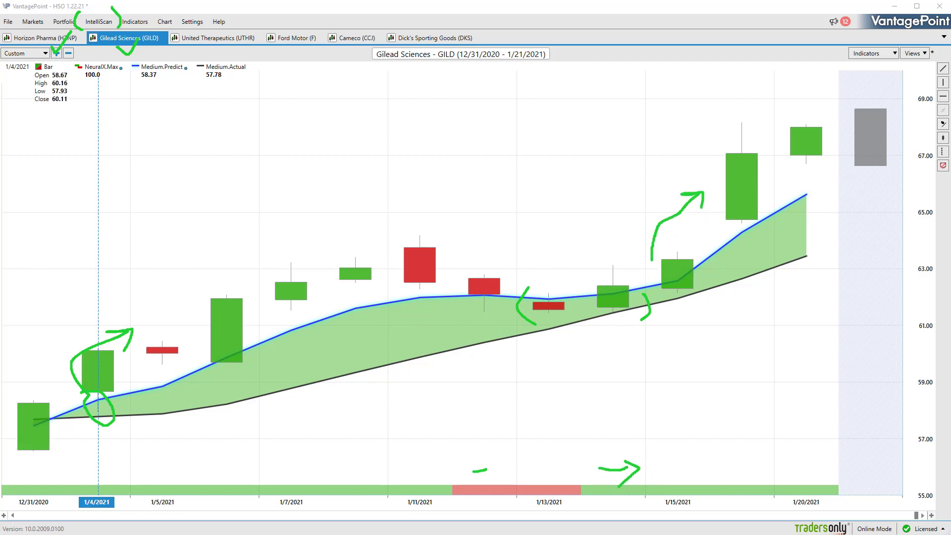
{"action": "key", "text": "Escape"}
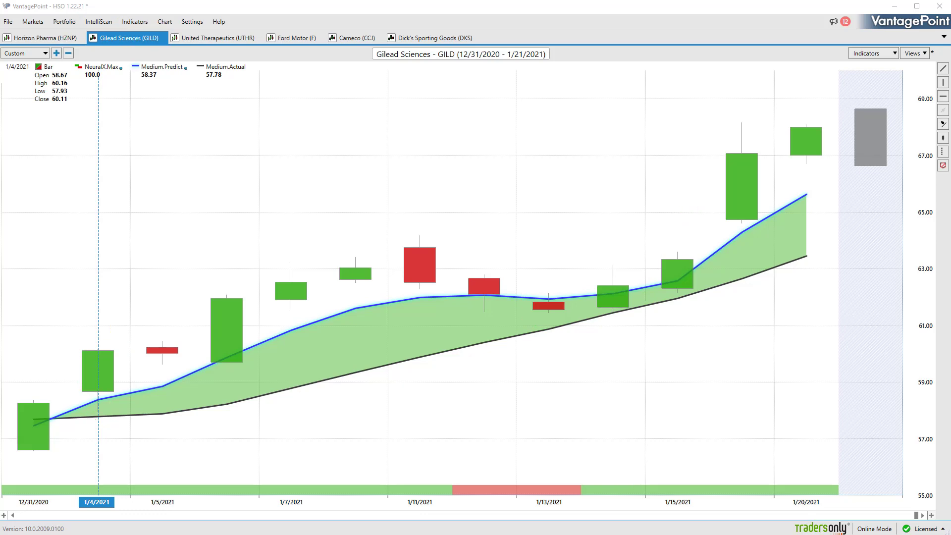
Switch the Gilead chart to the predicted high and low lines.
{"action": "left_click", "coordinate": [92, 206]}
{"action": "key", "text": "F2"}
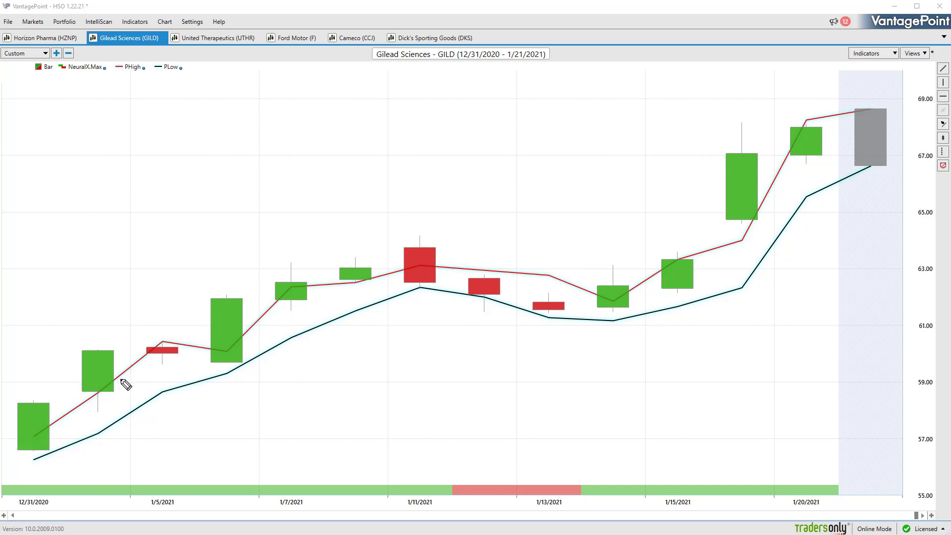
Trace Gilead's predicted low line from 1/4 to 1/6, circle its 1/11 and 1/12 points with arrows, and clear the annotations.
{"action": "left_click_drag", "start_coordinate": [121, 414], "coordinate": [234, 368]}
{"action": "left_click_drag", "start_coordinate": [418, 290], "coordinate": [419, 286]}
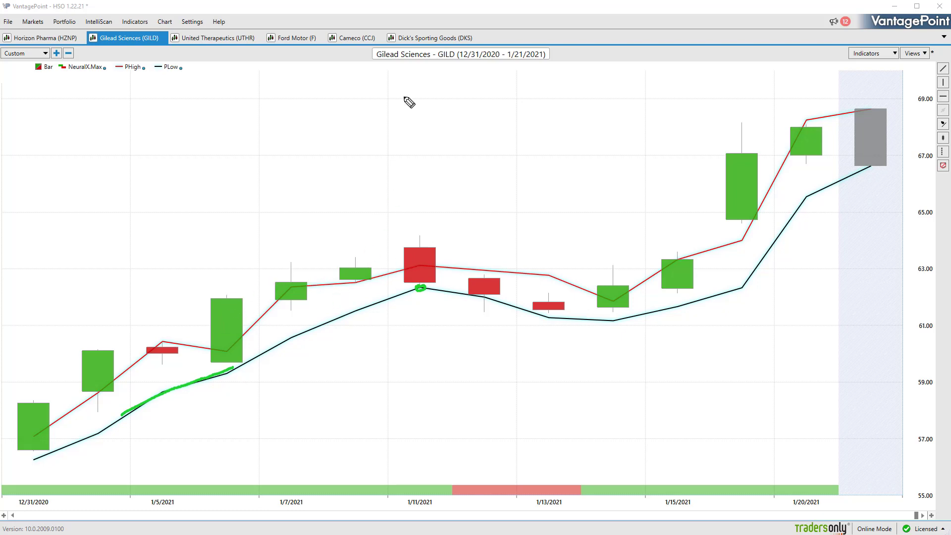
{"action": "mouse_move", "coordinate": [395, 87]}
{"action": "left_mouse_down"}
{"action": "mouse_move", "coordinate": [408, 74]}
{"action": "mouse_move", "coordinate": [420, 88]}
{"action": "mouse_move", "coordinate": [435, 78]}
{"action": "left_mouse_up"}
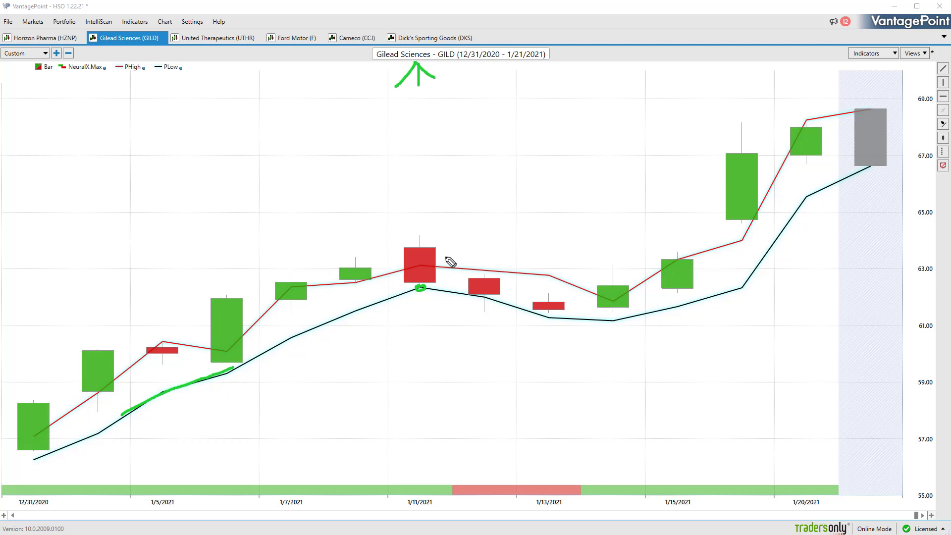
{"action": "mouse_move", "coordinate": [447, 245]}
{"action": "left_mouse_down"}
{"action": "mouse_move", "coordinate": [503, 243]}
{"action": "mouse_move", "coordinate": [483, 259]}
{"action": "left_mouse_up"}
{"action": "mouse_move", "coordinate": [491, 294]}
{"action": "left_mouse_down"}
{"action": "mouse_move", "coordinate": [481, 298]}
{"action": "mouse_move", "coordinate": [492, 296]}
{"action": "left_mouse_up"}
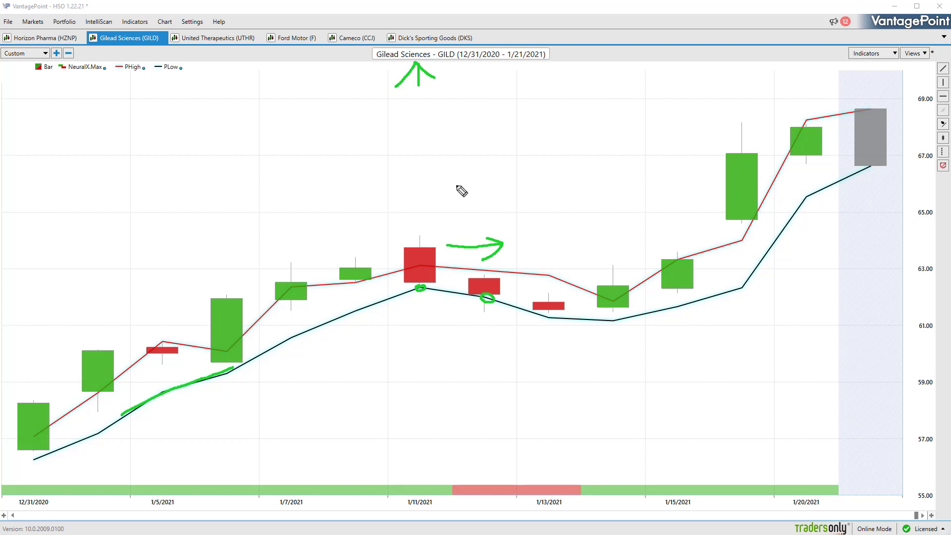
{"action": "key", "text": "Escape"}
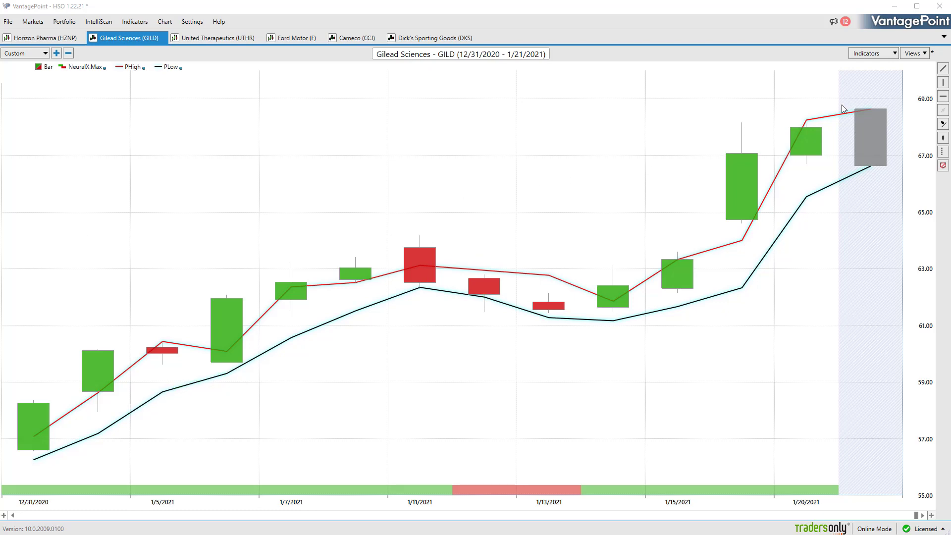
Draw a trend line between Gilead's 1/4/2021 and 1/20/2021 bars and turn on ProfitCalc for it.
{"action": "left_click", "coordinate": [945, 70]}
{"action": "mouse_move", "coordinate": [806, 127]}
{"action": "left_mouse_down"}
{"action": "mouse_move", "coordinate": [95, 397]}
{"action": "mouse_move", "coordinate": [138, 263]}
{"action": "left_mouse_up"}
{"action": "right_click", "coordinate": [112, 392]}
{"action": "left_click", "coordinate": [135, 397]}
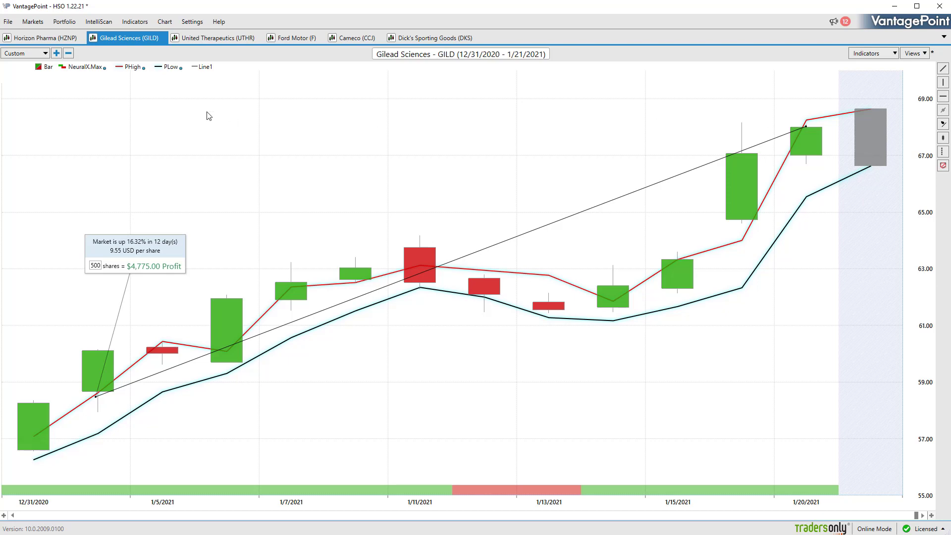
Open the United Therapeutics (UTHR) chart, circle the 12/8/2020 crossover with a rising arrow, mark the year-end turn upward, and clear the annotations.
{"action": "left_click", "coordinate": [213, 40]}
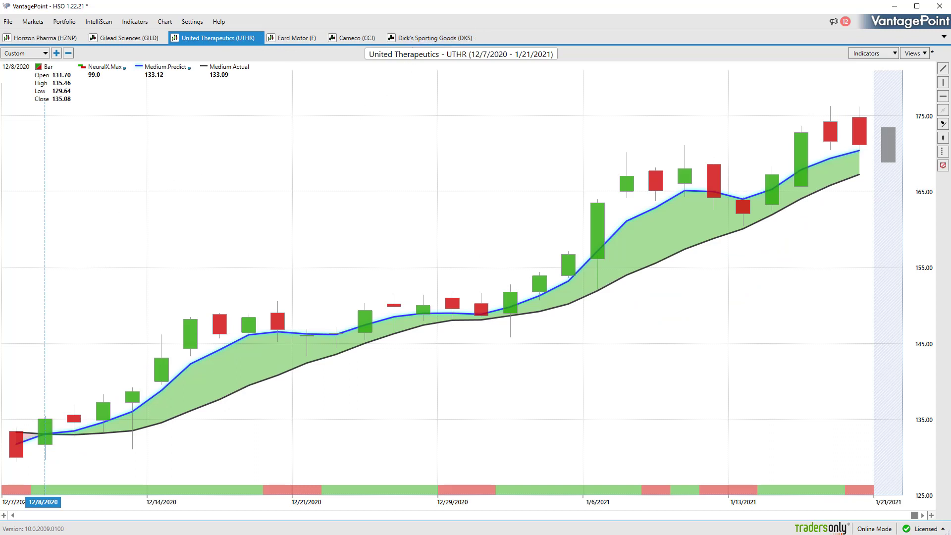
{"action": "mouse_move", "coordinate": [58, 440]}
{"action": "left_mouse_down"}
{"action": "mouse_move", "coordinate": [45, 425]}
{"action": "mouse_move", "coordinate": [69, 374]}
{"action": "mouse_move", "coordinate": [73, 389]}
{"action": "left_mouse_up"}
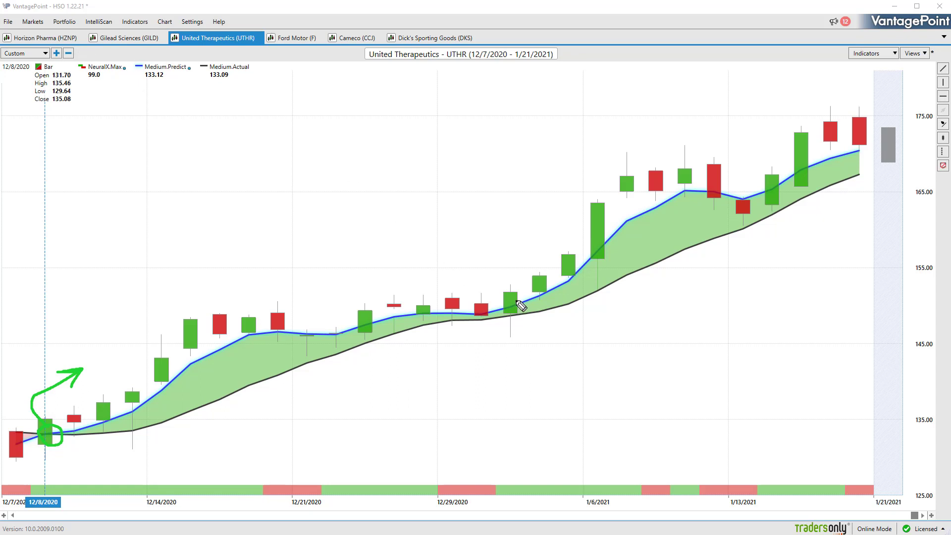
{"action": "mouse_move", "coordinate": [488, 294]}
{"action": "left_mouse_down"}
{"action": "mouse_move", "coordinate": [510, 292]}
{"action": "mouse_move", "coordinate": [541, 242]}
{"action": "mouse_move", "coordinate": [540, 265]}
{"action": "left_mouse_up"}
{"action": "key", "text": "Escape"}
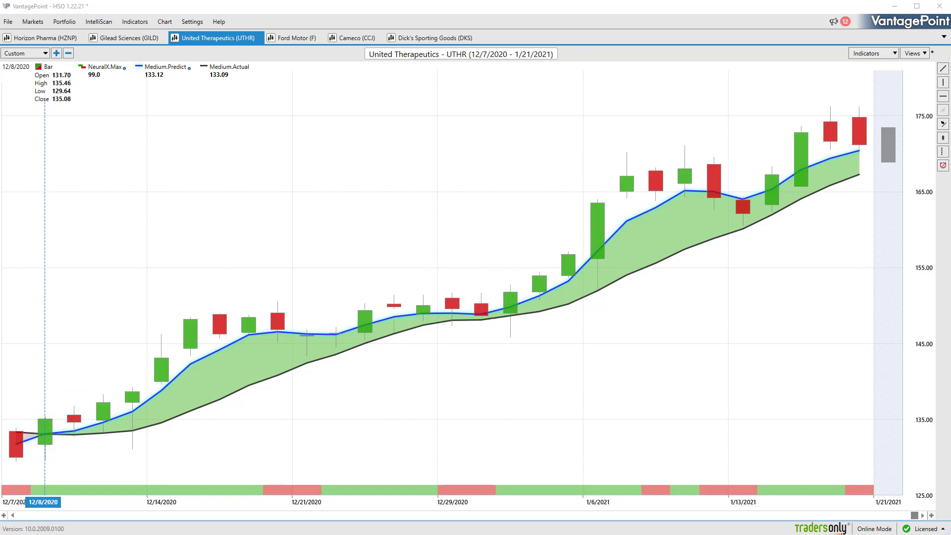
Switch United Therapeutics to predicted highs and lows, mark the predicted lows in early December, on 12/31 and in January, and clear the marks.
{"action": "left_click", "coordinate": [188, 190]}
{"action": "key", "text": "ctrl+2"}
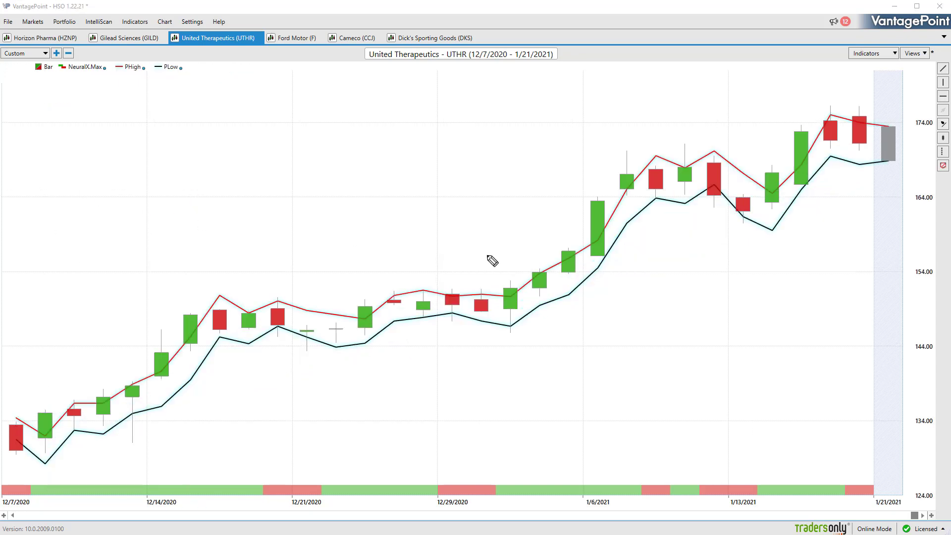
{"action": "left_click_drag", "start_coordinate": [515, 322], "coordinate": [524, 318]}
{"action": "mouse_move", "coordinate": [655, 197]}
{"action": "left_mouse_down"}
{"action": "mouse_move", "coordinate": [719, 188]}
{"action": "mouse_move", "coordinate": [745, 214]}
{"action": "left_mouse_up"}
{"action": "left_click_drag", "start_coordinate": [797, 184], "coordinate": [806, 184]}
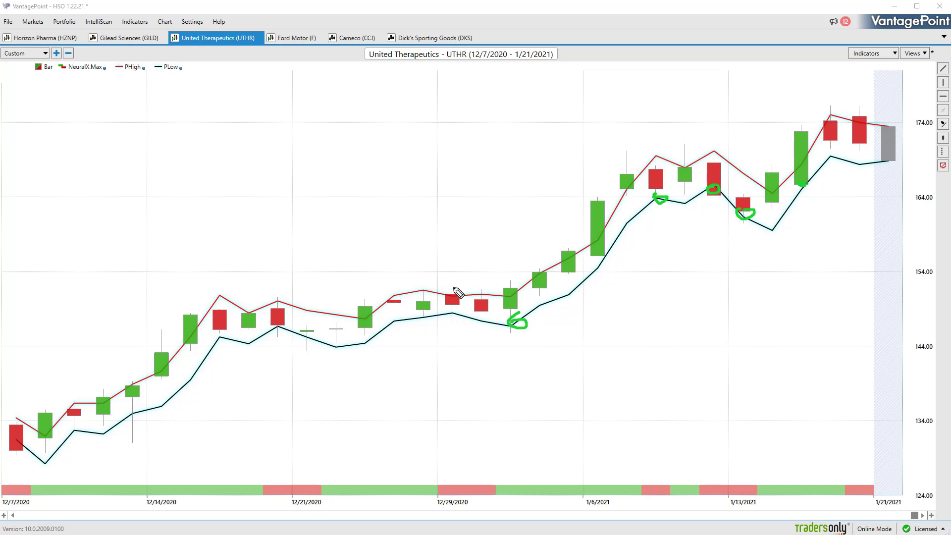
{"action": "left_click_drag", "start_coordinate": [73, 425], "coordinate": [130, 416]}
{"action": "key", "text": "Escape"}
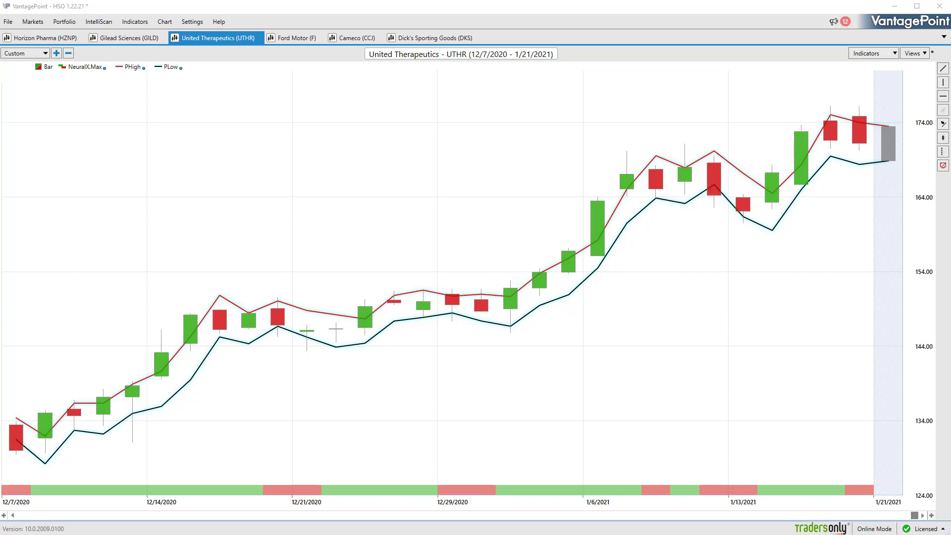
Return United Therapeutics to the medium-term averages, draw a trend line between the 12/9/2020 and 1/20/2021 bars, and turn on ProfitCalc.
{"action": "left_click", "coordinate": [40, 195]}
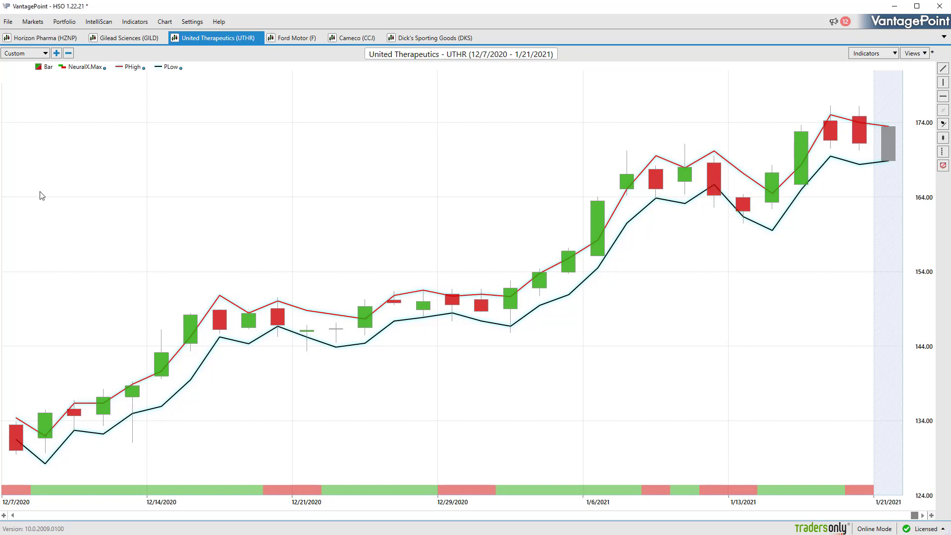
{"action": "left_click", "coordinate": [942, 68]}
{"action": "left_click_drag", "start_coordinate": [858, 145], "coordinate": [70, 419]}
{"action": "right_click", "coordinate": [96, 414]}
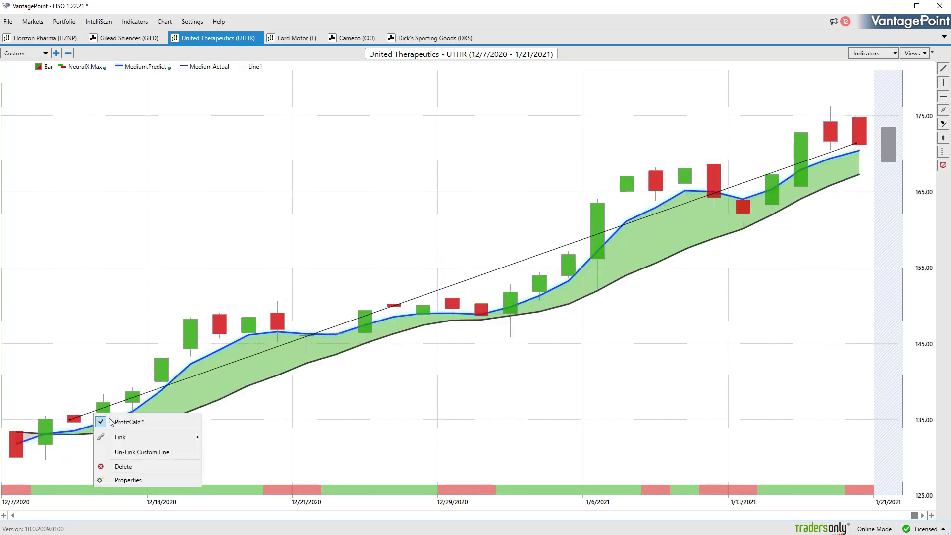
{"action": "left_click", "coordinate": [111, 421]}
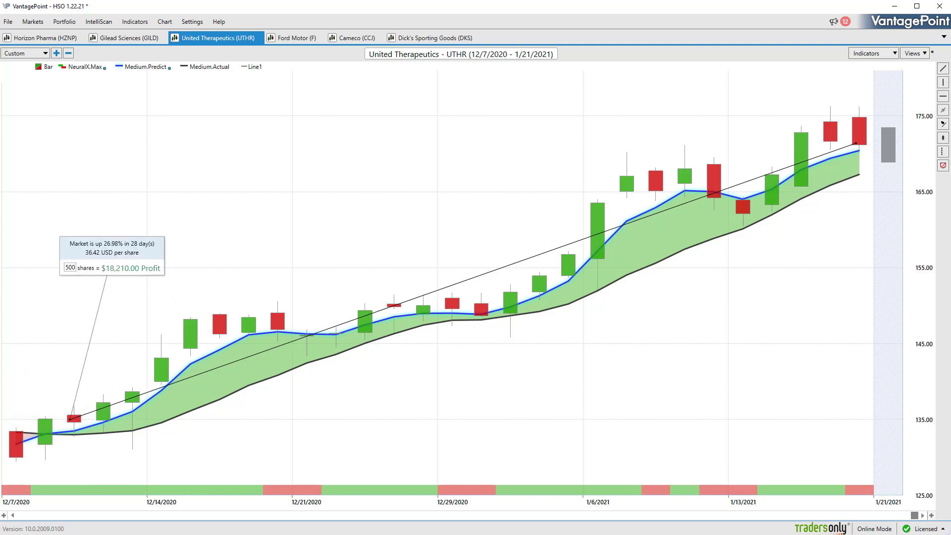
Underline the share count and the profit in United Therapeutics' ProfitCalc callout, and clear the underlines.
{"action": "left_click", "coordinate": [0, 225]}
{"action": "left_click_drag", "start_coordinate": [62, 280], "coordinate": [130, 281]}
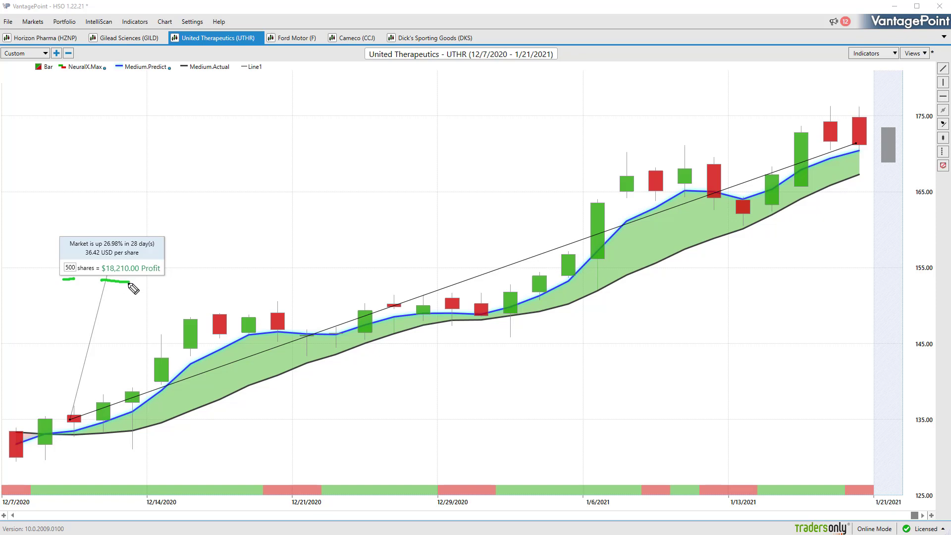
{"action": "key", "text": "Escape"}
Open the Ford Motor (F) chart, circle the 1/7/2021 crossover with a rising arrow, and clear the annotation.
{"action": "left_click", "coordinate": [283, 40]}
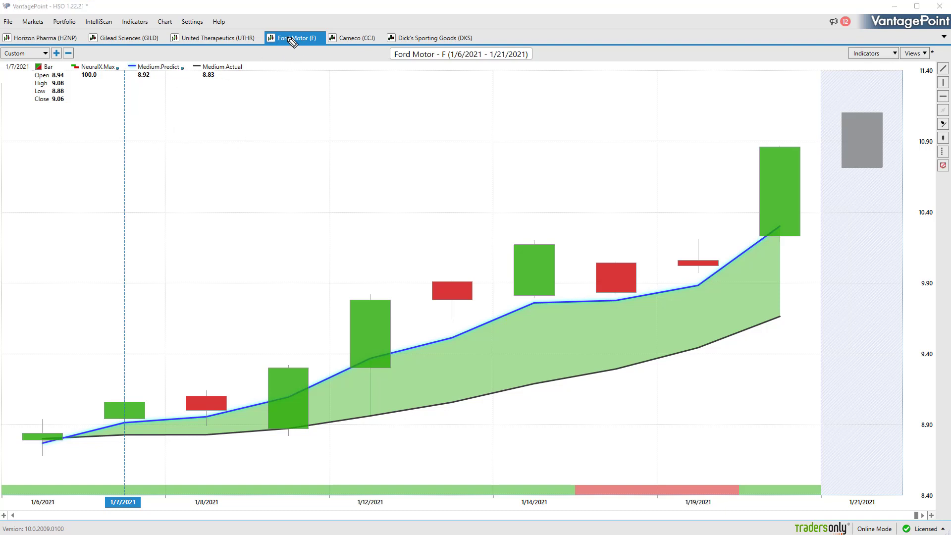
{"action": "mouse_move", "coordinate": [118, 421]}
{"action": "left_mouse_down"}
{"action": "mouse_move", "coordinate": [118, 411]}
{"action": "mouse_move", "coordinate": [178, 362]}
{"action": "mouse_move", "coordinate": [174, 383]}
{"action": "left_mouse_up"}
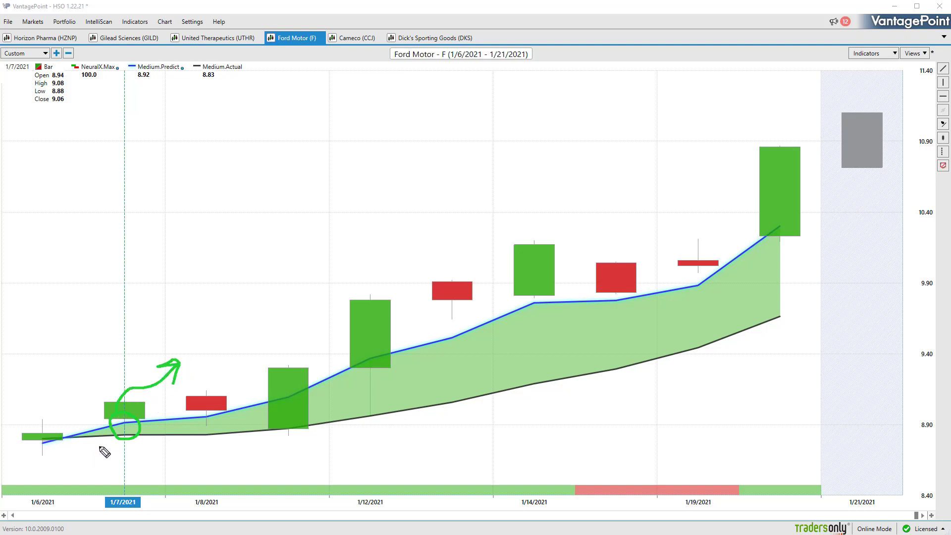
{"action": "key", "text": "Escape"}
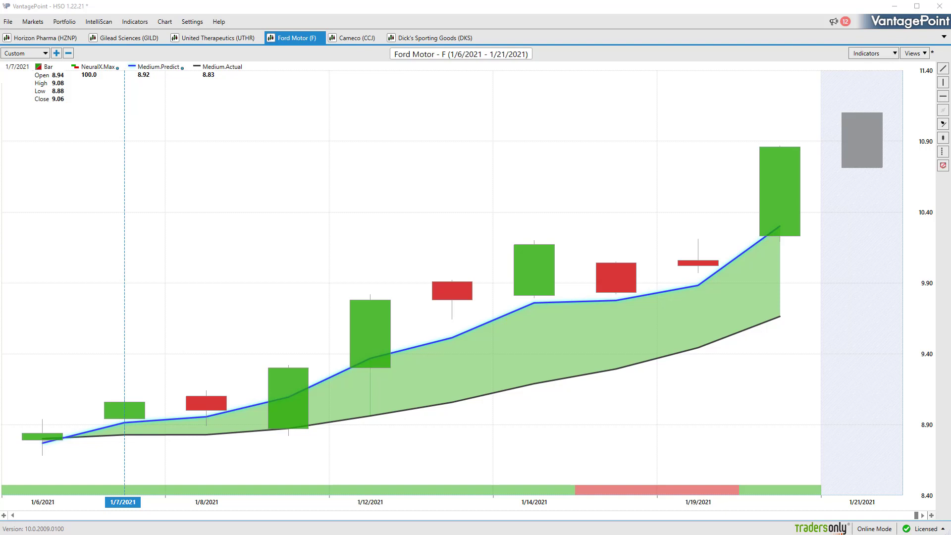
Bracket Ford's 1/8 and 1/11 bars in green ink, mark the area below them, and clear the annotations.
{"action": "mouse_move", "coordinate": [177, 457]}
{"action": "left_mouse_down"}
{"action": "mouse_move", "coordinate": [176, 472]}
{"action": "mouse_move", "coordinate": [191, 464]}
{"action": "left_mouse_up"}
{"action": "left_click_drag", "start_coordinate": [175, 385], "coordinate": [166, 423]}
{"action": "left_click_drag", "start_coordinate": [316, 397], "coordinate": [323, 433]}
{"action": "key", "text": "Escape"}
Switch Ford to the predicted high and low lines, circle the 1/8 and 1/11 predicted lows, and draw sideways and rising arrows.
{"action": "left_click", "coordinate": [206, 260]}
{"action": "key", "text": "F3"}
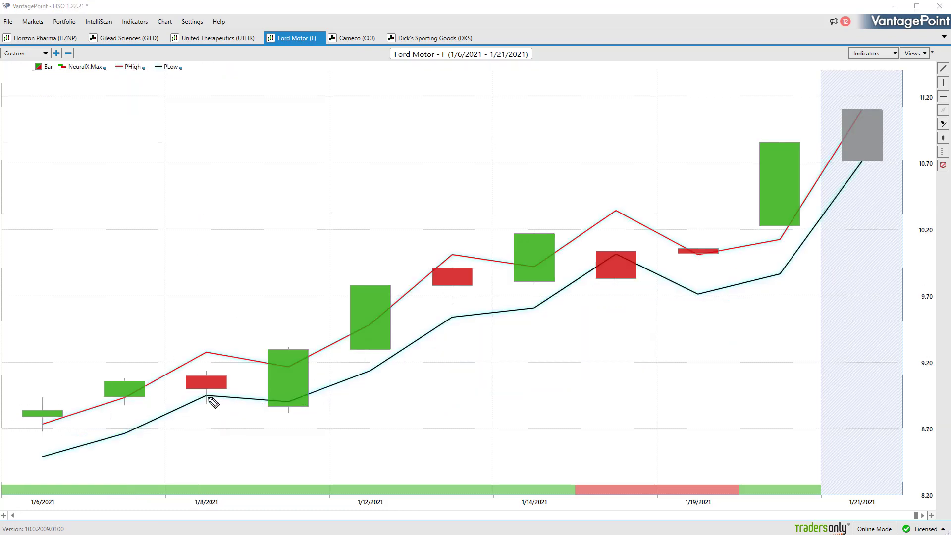
{"action": "left_click_drag", "start_coordinate": [205, 396], "coordinate": [204, 393]}
{"action": "left_click_drag", "start_coordinate": [289, 403], "coordinate": [287, 400]}
{"action": "mouse_move", "coordinate": [213, 454]}
{"action": "left_mouse_down"}
{"action": "mouse_move", "coordinate": [282, 451]}
{"action": "mouse_move", "coordinate": [285, 469]}
{"action": "left_mouse_up"}
{"action": "mouse_move", "coordinate": [313, 422]}
{"action": "left_mouse_down"}
{"action": "mouse_move", "coordinate": [418, 375]}
{"action": "mouse_move", "coordinate": [416, 396]}
{"action": "left_mouse_up"}
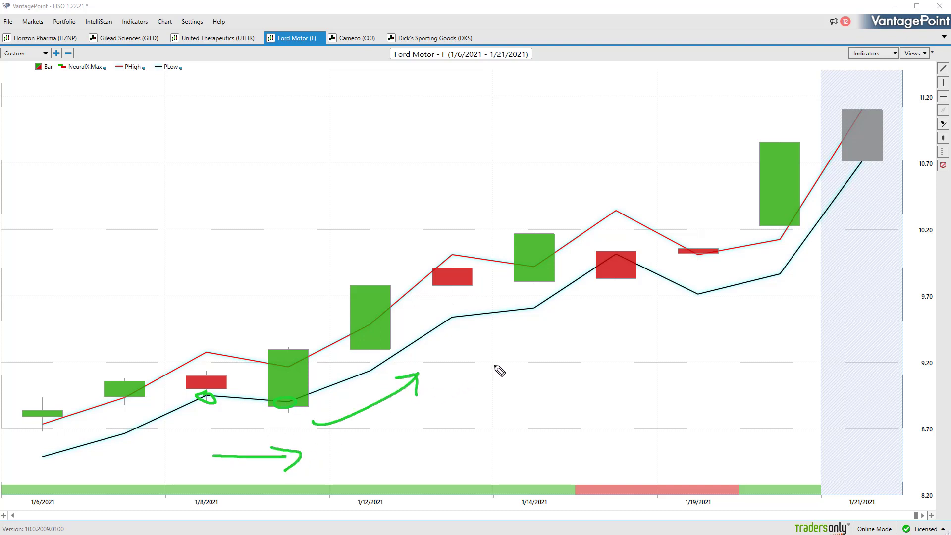
Bracket Ford's 1/15 and 1/19 bars, draw a sideways arrow above the red neural index section, and clear the annotations.
{"action": "left_click_drag", "start_coordinate": [578, 230], "coordinate": [584, 286]}
{"action": "left_click_drag", "start_coordinate": [712, 221], "coordinate": [717, 279]}
{"action": "mouse_move", "coordinate": [608, 449]}
{"action": "left_mouse_down"}
{"action": "mouse_move", "coordinate": [642, 447]}
{"action": "mouse_move", "coordinate": [635, 464]}
{"action": "left_mouse_up"}
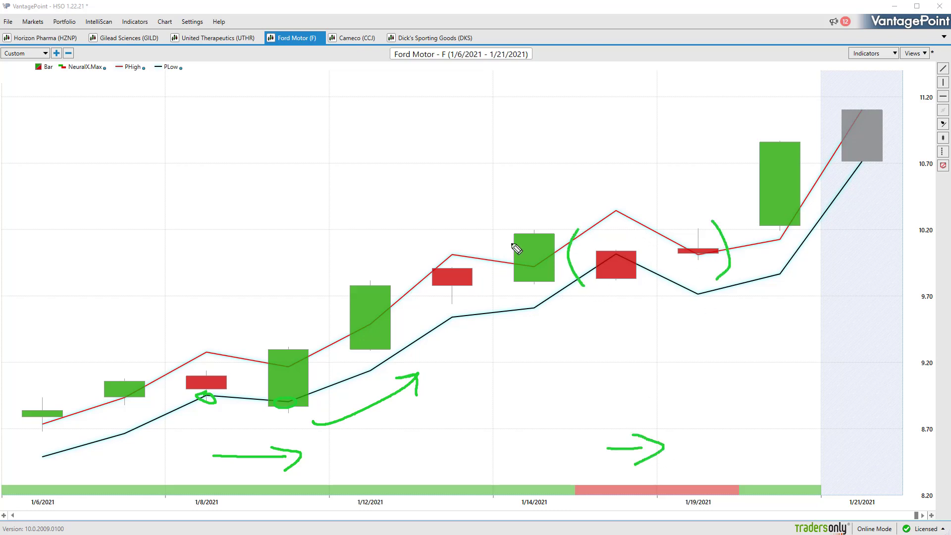
{"action": "key", "text": "Escape"}
Return Ford to the medium-term averages, circle and connect the predicted and actual averages at 1/15, and clear the annotations.
{"action": "left_click", "coordinate": [181, 156]}
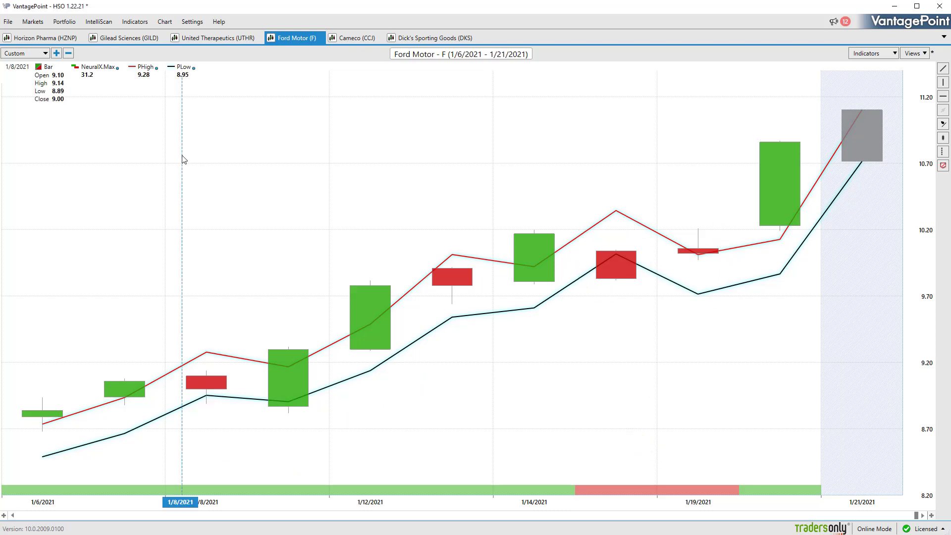
{"action": "key", "text": "F2"}
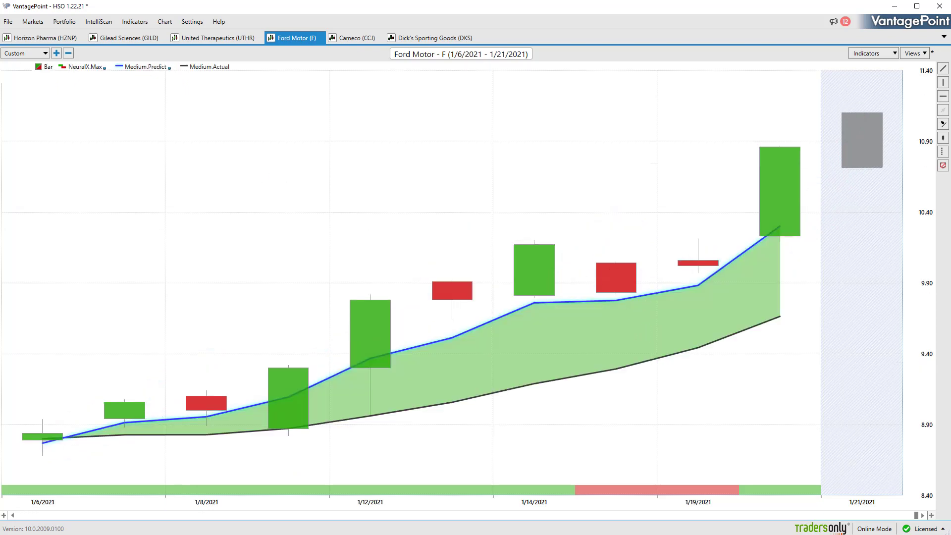
{"action": "mouse_move", "coordinate": [599, 306]}
{"action": "left_mouse_down"}
{"action": "mouse_move", "coordinate": [571, 365]}
{"action": "mouse_move", "coordinate": [596, 365]}
{"action": "left_mouse_up"}
{"action": "left_click_drag", "start_coordinate": [606, 304], "coordinate": [608, 300]}
{"action": "left_click_drag", "start_coordinate": [600, 368], "coordinate": [601, 367]}
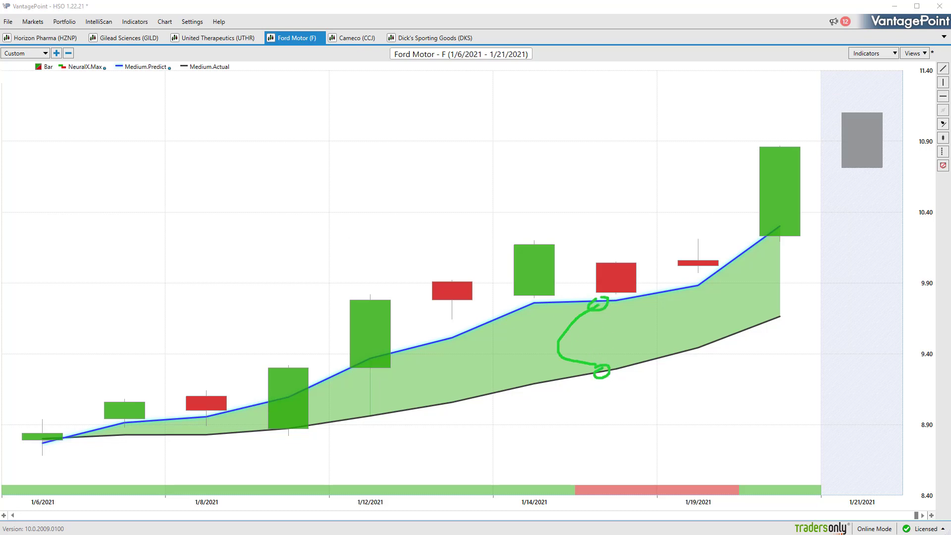
{"action": "key", "text": "Escape"}
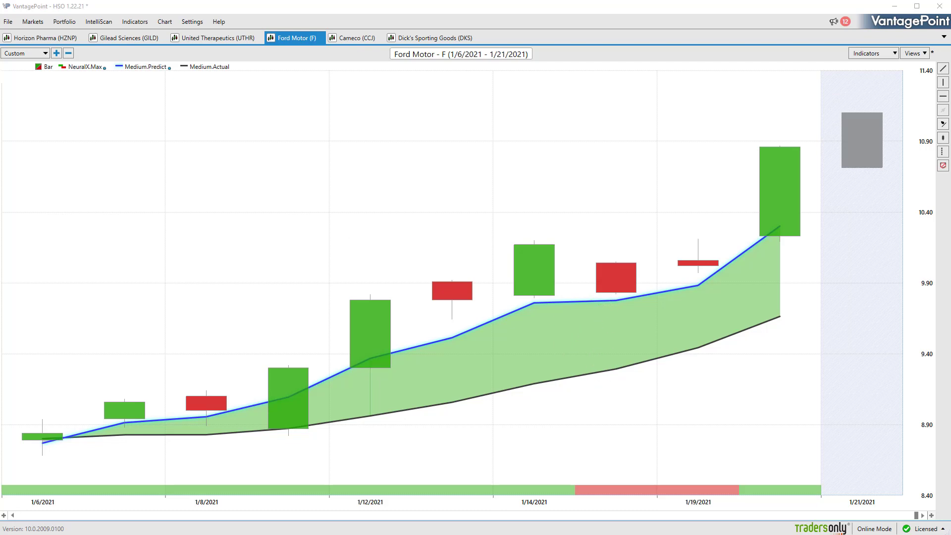
Draw a trend line between Ford's 1/8/2021 and 1/20/2021 bars and turn on ProfitCalc for it.
{"action": "left_click", "coordinate": [942, 71]}
{"action": "mouse_move", "coordinate": [776, 147]}
{"action": "left_mouse_down"}
{"action": "mouse_move", "coordinate": [539, 281]}
{"action": "mouse_move", "coordinate": [215, 392]}
{"action": "mouse_move", "coordinate": [205, 414]}
{"action": "mouse_move", "coordinate": [166, 338]}
{"action": "left_mouse_up"}
{"action": "right_click", "coordinate": [213, 410]}
{"action": "left_click", "coordinate": [239, 418]}
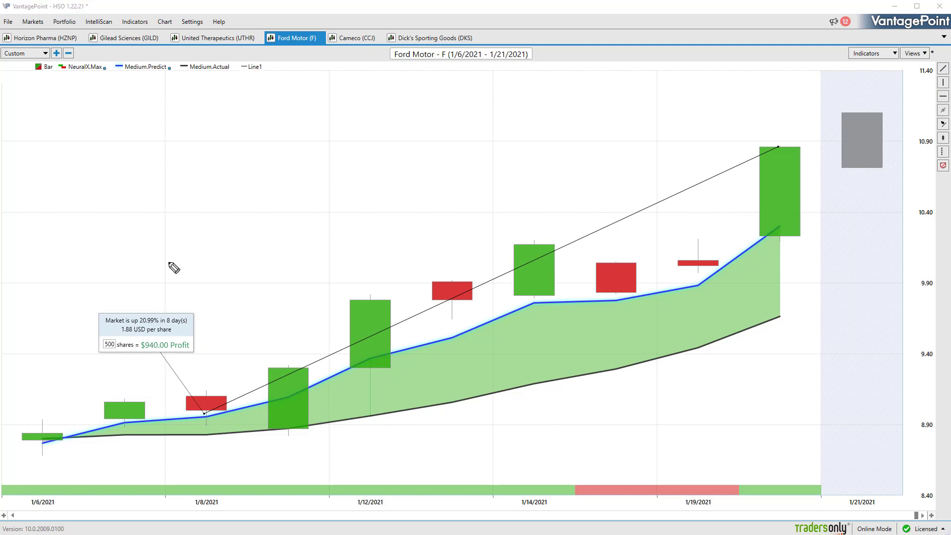
Draw an arrow toward Ford's next trading day, underline the share count and profit in the callout, and clear the annotations.
{"action": "left_click_drag", "start_coordinate": [777, 382], "coordinate": [843, 379]}
{"action": "left_click_drag", "start_coordinate": [826, 370], "coordinate": [828, 394]}
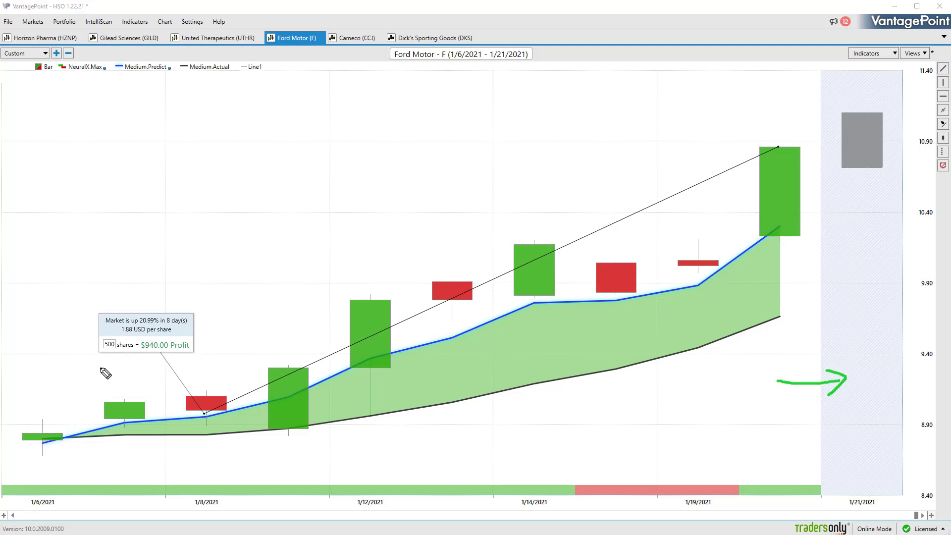
{"action": "left_click_drag", "start_coordinate": [99, 358], "coordinate": [162, 358]}
{"action": "key", "text": "Escape"}
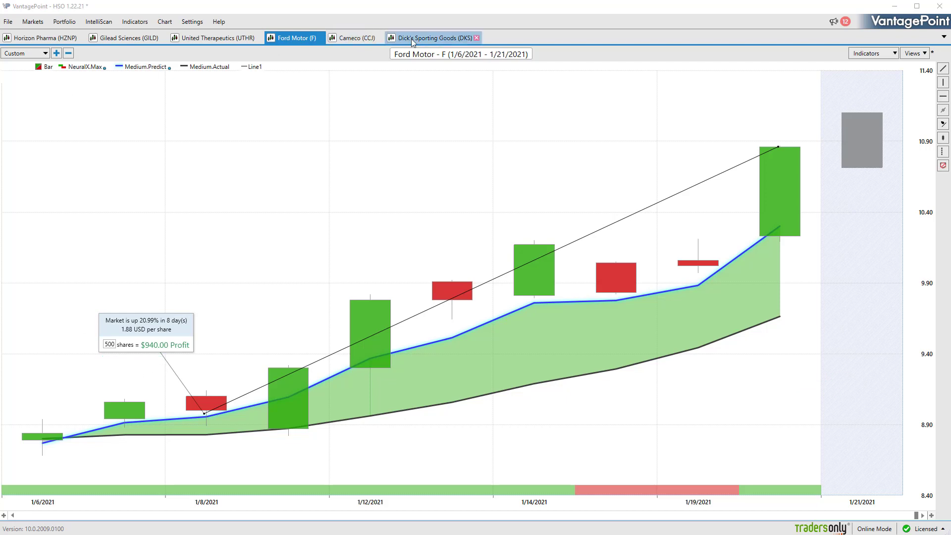
Open the Cameco (CCJ) chart, circle the 11/10/2020 and 1/13/2021 crossovers, underline the chart title, and clear the annotations.
{"action": "left_click", "coordinate": [364, 39]}
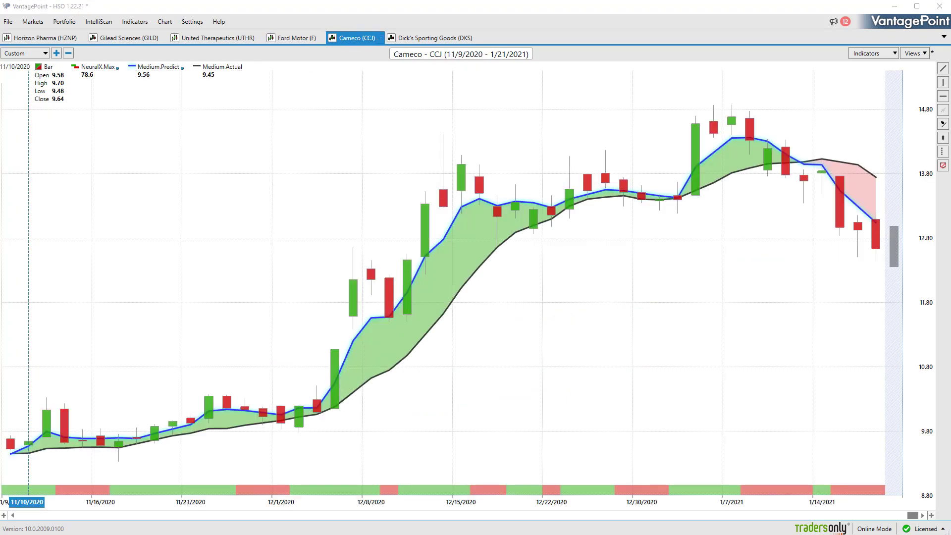
{"action": "mouse_move", "coordinate": [14, 436]}
{"action": "left_mouse_down"}
{"action": "mouse_move", "coordinate": [44, 447]}
{"action": "mouse_move", "coordinate": [30, 441]}
{"action": "left_mouse_up"}
{"action": "mouse_move", "coordinate": [802, 155]}
{"action": "left_mouse_down"}
{"action": "mouse_move", "coordinate": [812, 164]}
{"action": "mouse_move", "coordinate": [803, 160]}
{"action": "left_mouse_up"}
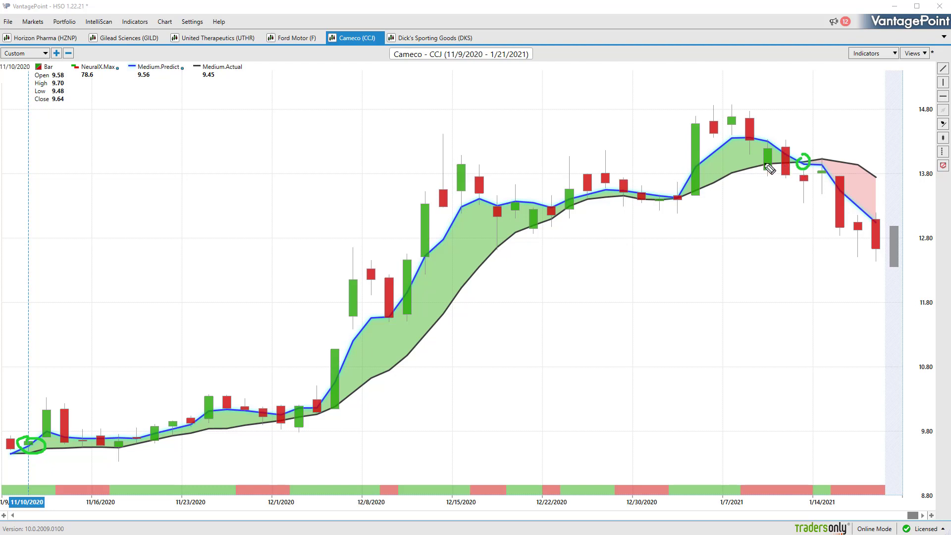
{"action": "left_click_drag", "start_coordinate": [382, 70], "coordinate": [441, 64]}
{"action": "key", "text": "Escape"}
Switch Cameco to predicted highs and lows, and draw a trend line between the 11/17/2020 and 1/6/2021 bars with its ProfitCalc callout repositioned above the November bars.
{"action": "left_click", "coordinate": [104, 274]}
{"action": "key", "text": "F2"}
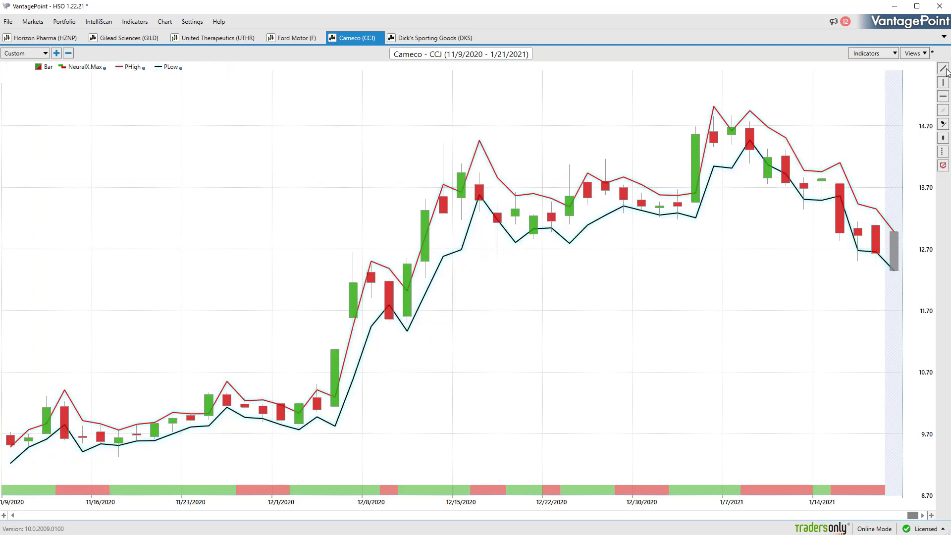
{"action": "left_click", "coordinate": [944, 70]}
{"action": "mouse_move", "coordinate": [116, 445]}
{"action": "left_mouse_down"}
{"action": "mouse_move", "coordinate": [519, 292]}
{"action": "mouse_move", "coordinate": [724, 159]}
{"action": "mouse_move", "coordinate": [778, 171]}
{"action": "mouse_move", "coordinate": [743, 166]}
{"action": "mouse_move", "coordinate": [709, 126]}
{"action": "left_mouse_up"}
{"action": "right_click", "coordinate": [684, 136]}
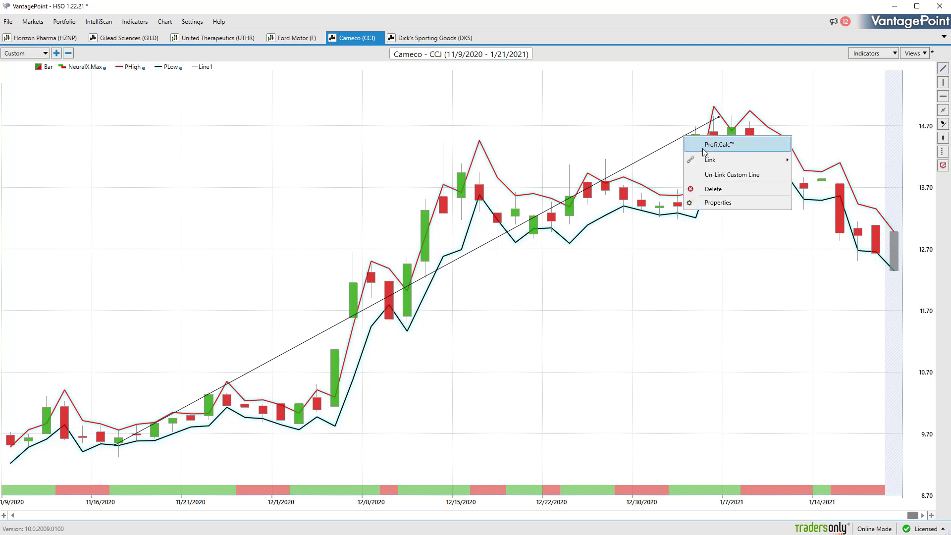
{"action": "left_click", "coordinate": [702, 147]}
{"action": "left_click_drag", "start_coordinate": [52, 435], "coordinate": [98, 315]}
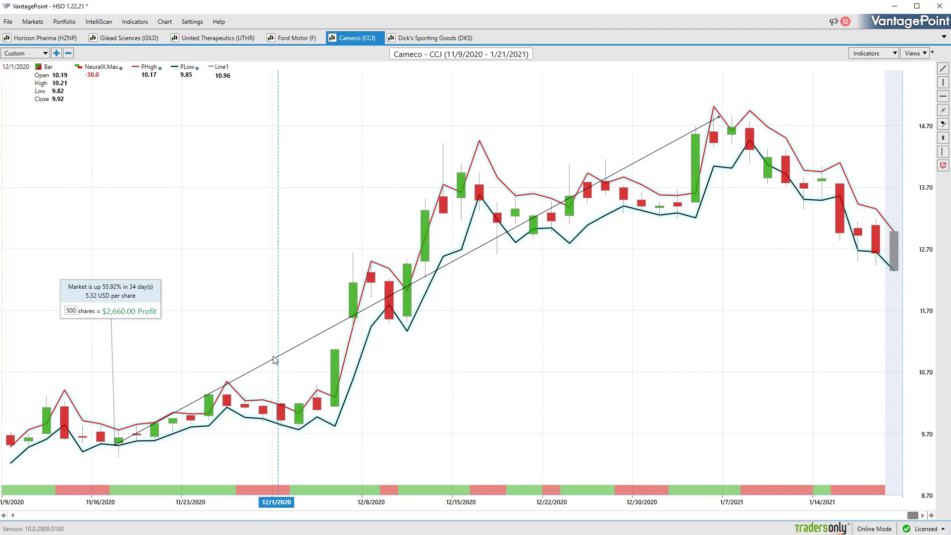
Delete Cameco's trend line and return the chart to the medium-term predicted and actual averages.
{"action": "key", "text": "Delete"}
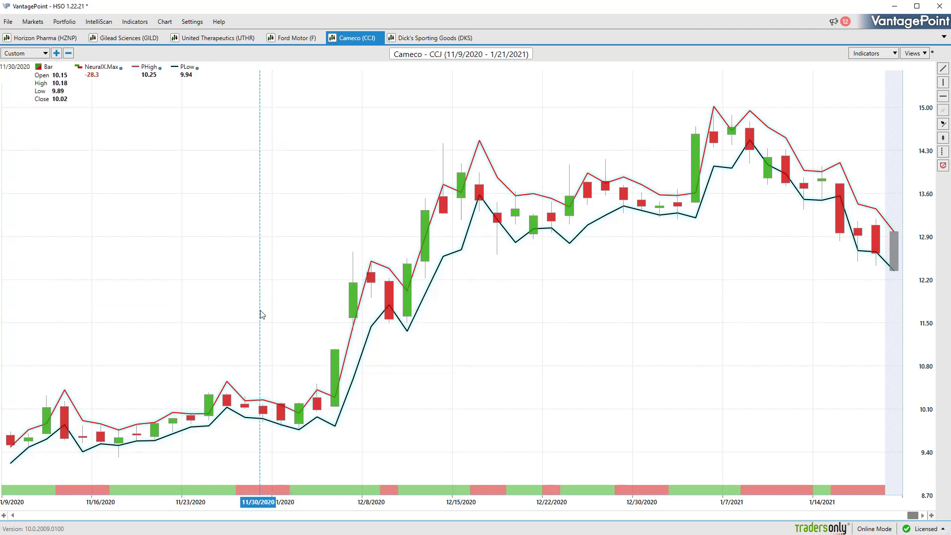
{"action": "key", "text": "ctrl+1"}
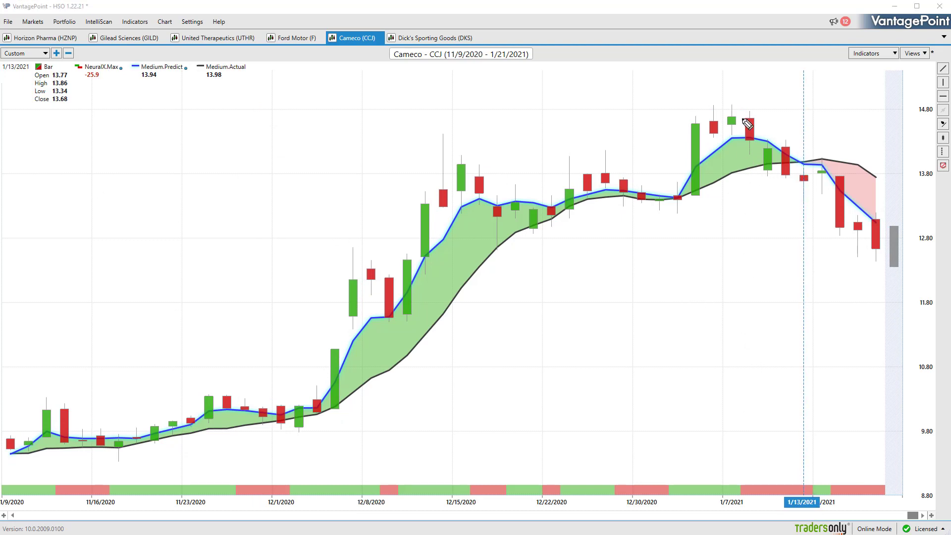
Circle Cameco's first bar after 1/7/2021, underline the red neural index, mark the averages up to the 1/13/2021 crossover, add a downward stroke, and clear the annotations.
{"action": "left_click_drag", "start_coordinate": [742, 119], "coordinate": [756, 120]}
{"action": "left_click_drag", "start_coordinate": [745, 466], "coordinate": [754, 474]}
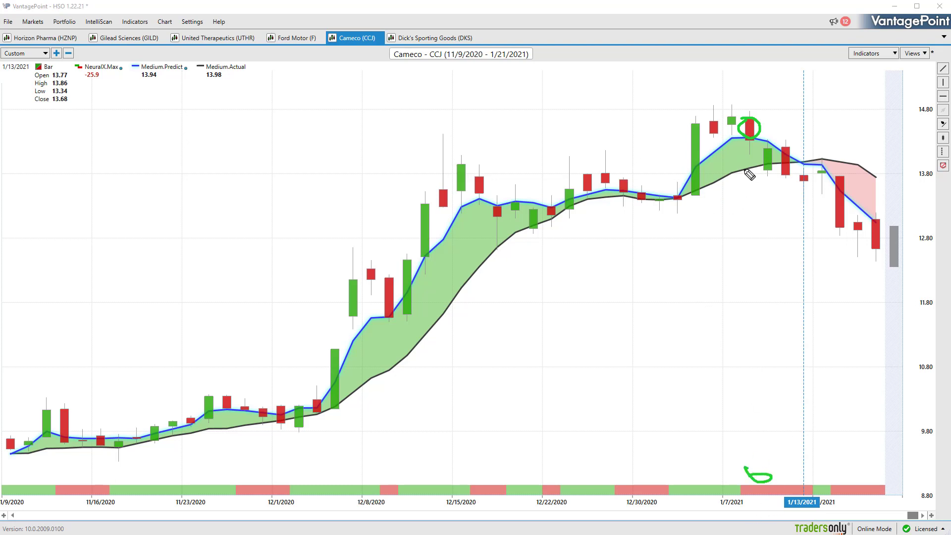
{"action": "mouse_move", "coordinate": [750, 154]}
{"action": "left_mouse_down"}
{"action": "mouse_move", "coordinate": [759, 176]}
{"action": "mouse_move", "coordinate": [803, 163]}
{"action": "left_mouse_up"}
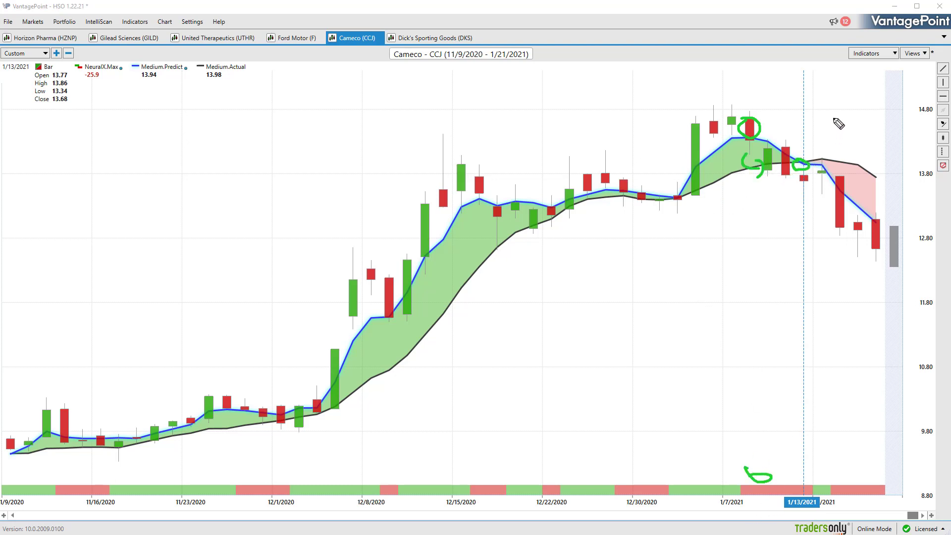
{"action": "mouse_move", "coordinate": [833, 117]}
{"action": "left_mouse_down"}
{"action": "mouse_move", "coordinate": [865, 146]}
{"action": "mouse_move", "coordinate": [848, 148]}
{"action": "left_mouse_up"}
{"action": "key", "text": "Escape"}
Switch Cameco to predicted highs and lows, and draw a ProfitCalc trend line from the 1/14/2021 bar to the latest bar with its callout above the late-December bars.
{"action": "left_click", "coordinate": [809, 185]}
{"action": "key", "text": "F3"}
{"action": "left_click", "coordinate": [943, 69]}
{"action": "left_click_drag", "start_coordinate": [822, 174], "coordinate": [877, 254]}
{"action": "right_click", "coordinate": [857, 226]}
{"action": "left_click", "coordinate": [876, 232]}
{"action": "left_click_drag", "start_coordinate": [787, 141], "coordinate": [650, 147]}
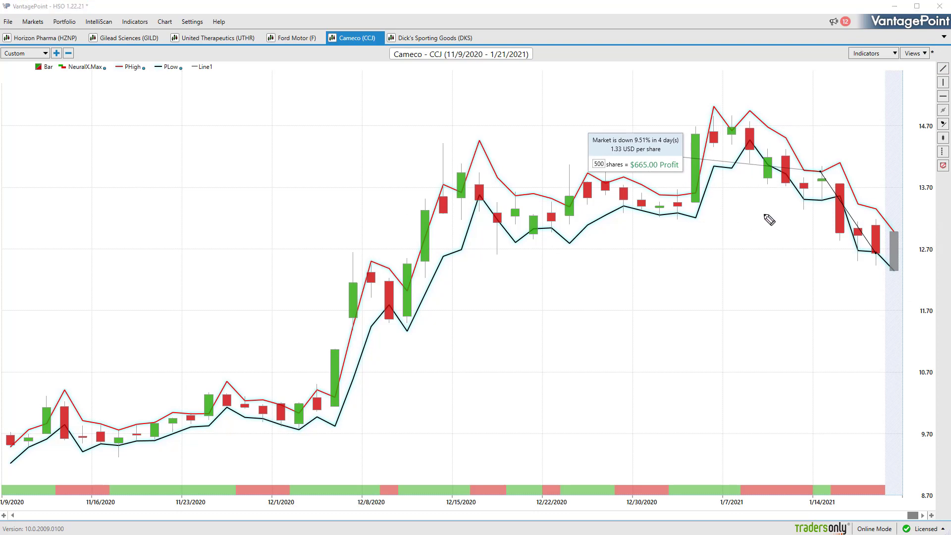
{"action": "mouse_move", "coordinate": [660, 145]}
{"action": "left_mouse_down"}
{"action": "mouse_move", "coordinate": [675, 145]}
{"action": "mouse_move", "coordinate": [622, 146]}
{"action": "mouse_move", "coordinate": [627, 134]}
{"action": "left_mouse_up"}
Open the Dick's Sporting Goods (DKS) chart, mark the 12/2/2020 crossover and the start of the decline beside it, and clear the annotations.
{"action": "left_click", "coordinate": [418, 41]}
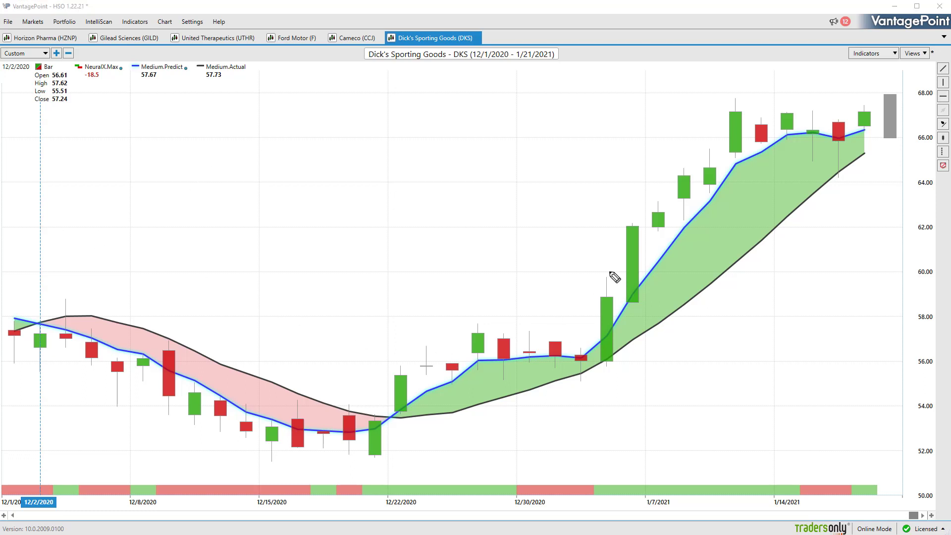
{"action": "mouse_move", "coordinate": [43, 314]}
{"action": "left_mouse_down"}
{"action": "mouse_move", "coordinate": [30, 322]}
{"action": "mouse_move", "coordinate": [50, 334]}
{"action": "mouse_move", "coordinate": [40, 320]}
{"action": "left_mouse_up"}
{"action": "left_click_drag", "start_coordinate": [53, 281], "coordinate": [83, 287]}
{"action": "key", "text": "Escape"}
Switch Dick's Sporting Goods to predicted highs and lows, and circle where the December decline's bars meet the predicted lines.
{"action": "key", "text": "F3"}
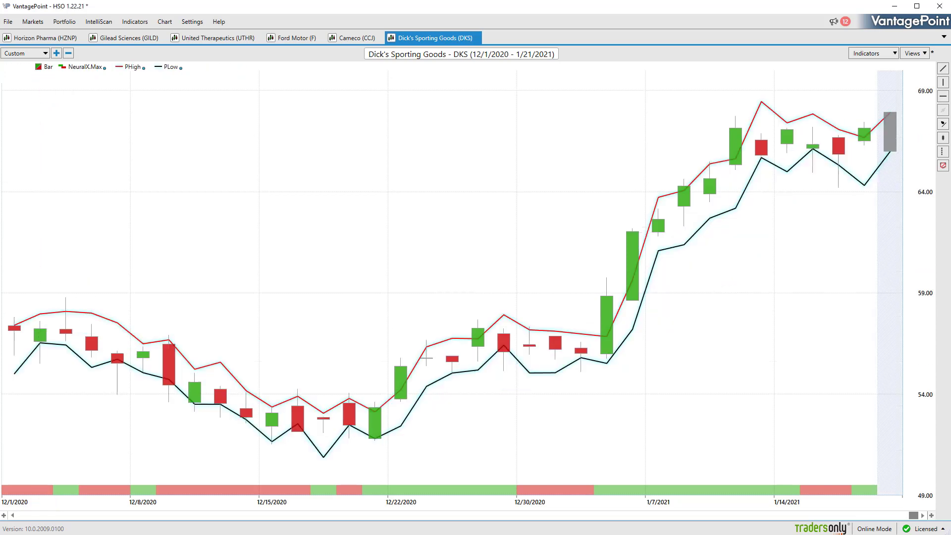
{"action": "left_click_drag", "start_coordinate": [60, 311], "coordinate": [71, 313]}
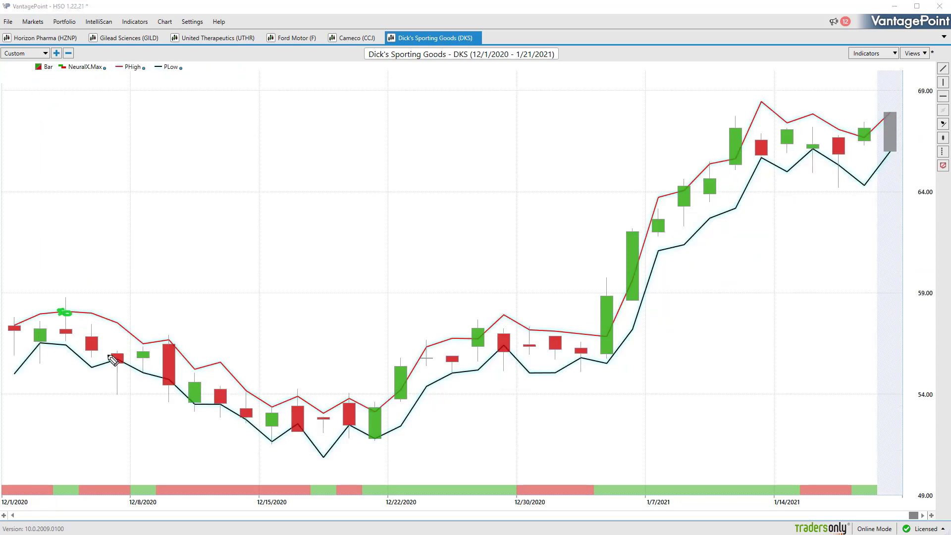
{"action": "left_click_drag", "start_coordinate": [120, 364], "coordinate": [125, 362]}
{"action": "left_click_drag", "start_coordinate": [167, 339], "coordinate": [163, 345]}
{"action": "left_click_drag", "start_coordinate": [198, 399], "coordinate": [217, 404]}
{"action": "mouse_move", "coordinate": [281, 402]}
{"action": "left_mouse_down"}
{"action": "mouse_move", "coordinate": [352, 400]}
{"action": "mouse_move", "coordinate": [353, 425]}
{"action": "mouse_move", "coordinate": [374, 439]}
{"action": "left_mouse_up"}
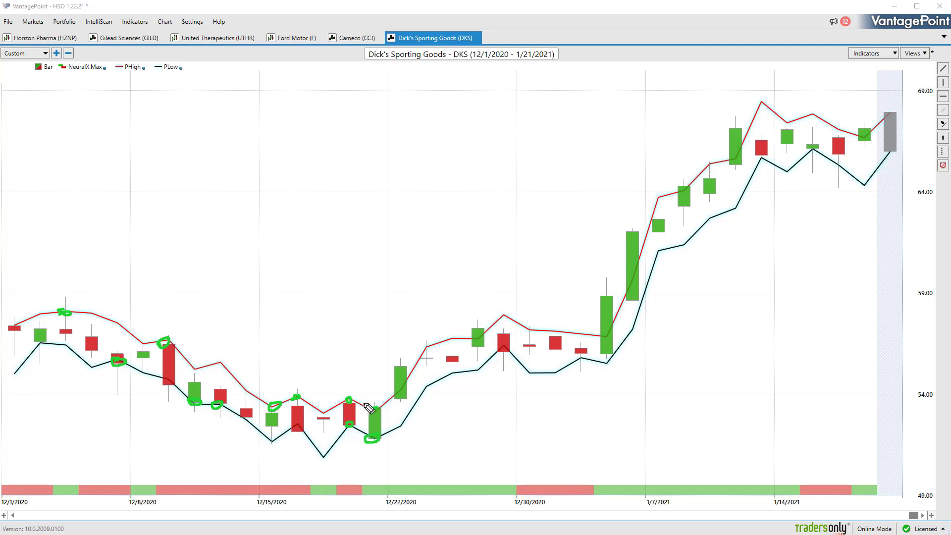
Draw an upward arrow above the 12/22/2020 bar and mark X's at three predicted-low points from late December to early January.
{"action": "mouse_move", "coordinate": [375, 382]}
{"action": "left_mouse_down"}
{"action": "mouse_move", "coordinate": [409, 340]}
{"action": "mouse_move", "coordinate": [406, 350]}
{"action": "left_mouse_up"}
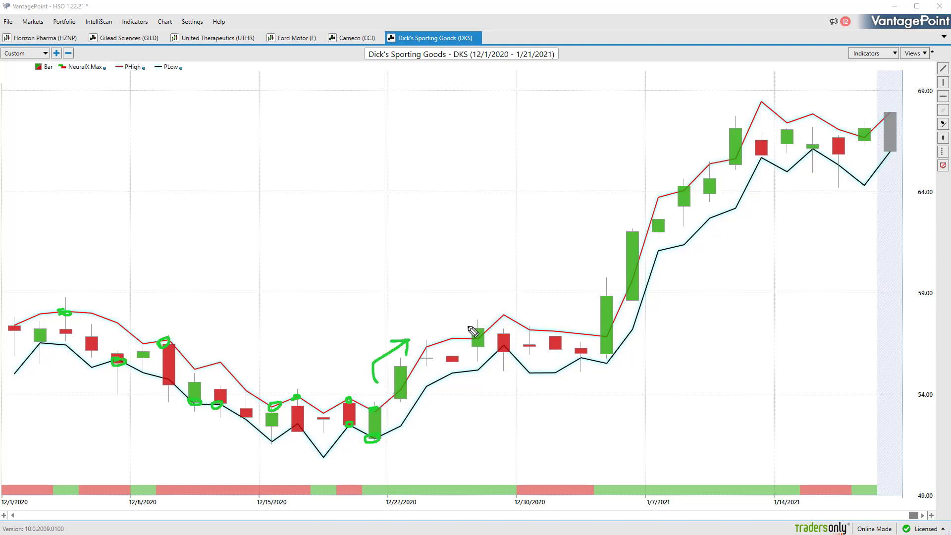
{"action": "left_click_drag", "start_coordinate": [444, 366], "coordinate": [457, 380]}
{"action": "left_click_drag", "start_coordinate": [456, 366], "coordinate": [444, 380]}
{"action": "left_click_drag", "start_coordinate": [492, 357], "coordinate": [501, 347]}
{"action": "left_click_drag", "start_coordinate": [498, 347], "coordinate": [506, 353]}
{"action": "mouse_move", "coordinate": [572, 351]}
{"action": "left_mouse_down"}
{"action": "mouse_move", "coordinate": [585, 365]}
{"action": "mouse_move", "coordinate": [573, 365]}
{"action": "left_mouse_up"}
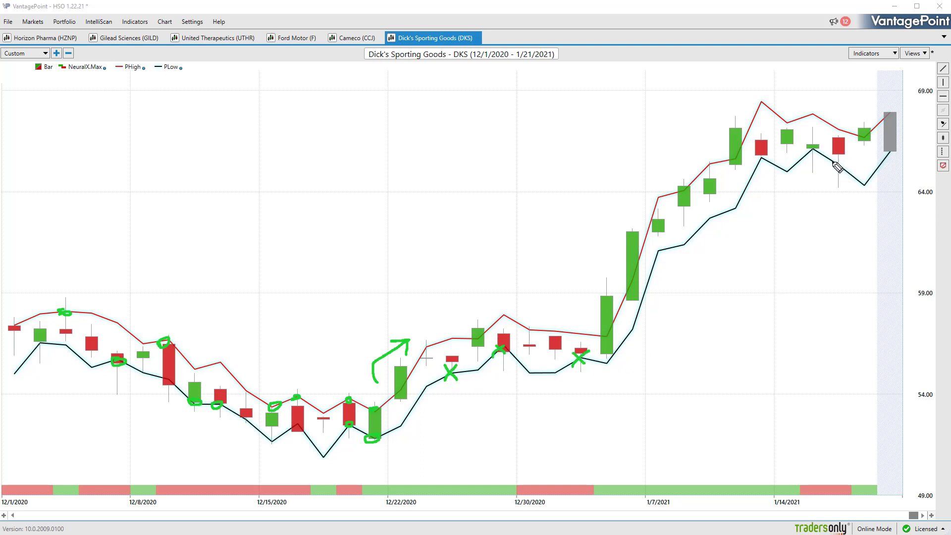
Mark the mid-January predicted highs and lows on the Dick's Sporting Goods chart, and clear the annotations.
{"action": "mouse_move", "coordinate": [806, 145]}
{"action": "left_mouse_down"}
{"action": "mouse_move", "coordinate": [819, 151]}
{"action": "mouse_move", "coordinate": [804, 158]}
{"action": "mouse_move", "coordinate": [843, 169]}
{"action": "left_mouse_up"}
{"action": "left_click_drag", "start_coordinate": [842, 159], "coordinate": [834, 170]}
{"action": "left_click_drag", "start_coordinate": [754, 105], "coordinate": [762, 103]}
{"action": "left_click", "coordinate": [760, 156]}
{"action": "left_click", "coordinate": [787, 170]}
{"action": "left_click", "coordinate": [783, 123]}
{"action": "key", "text": "Escape"}
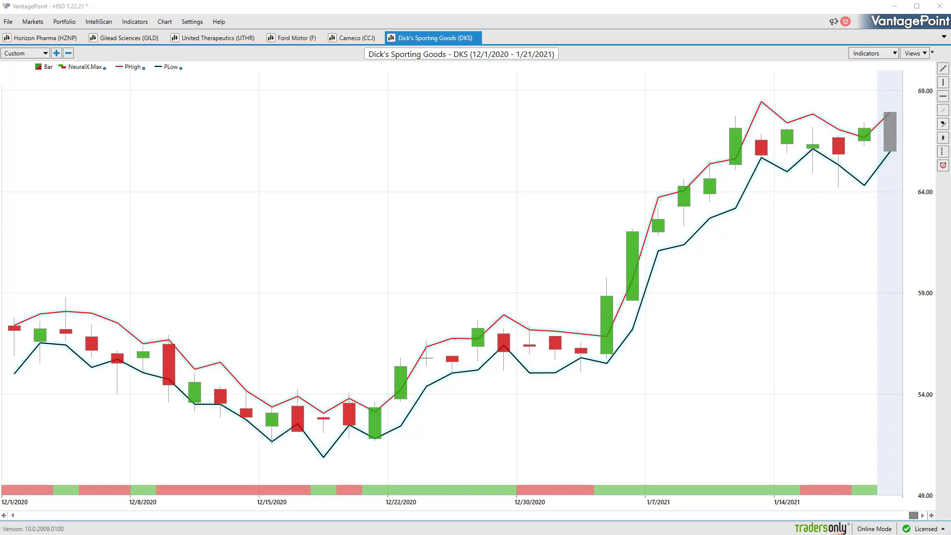
Return to the medium-term averages, draw a ProfitCalc trend line between the 12/22/2020 and latest bars, move its start to 12/29/2020, and reposition the callout.
{"action": "left_click", "coordinate": [127, 192]}
{"action": "key", "text": "F2"}
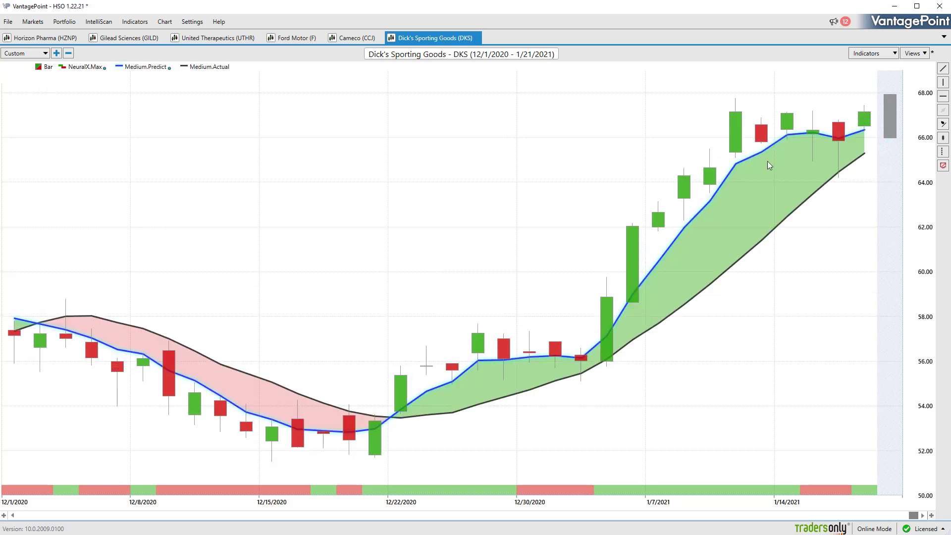
{"action": "left_click", "coordinate": [943, 68]}
{"action": "left_click_drag", "start_coordinate": [862, 119], "coordinate": [548, 320]}
{"action": "left_click_drag", "start_coordinate": [503, 350], "coordinate": [411, 394]}
{"action": "right_click", "coordinate": [427, 387]}
{"action": "left_click", "coordinate": [456, 395]}
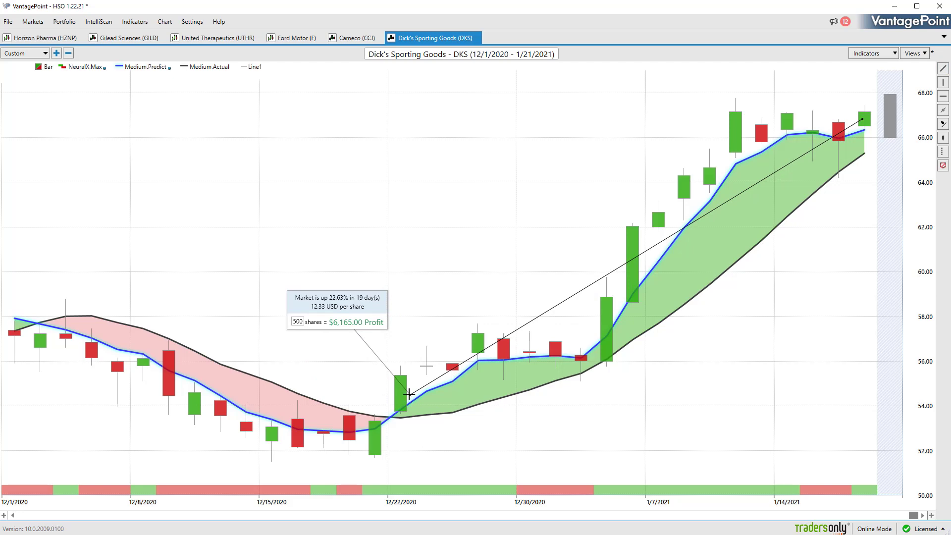
{"action": "left_click_drag", "start_coordinate": [410, 396], "coordinate": [503, 370]}
{"action": "left_click_drag", "start_coordinate": [334, 299], "coordinate": [353, 294]}
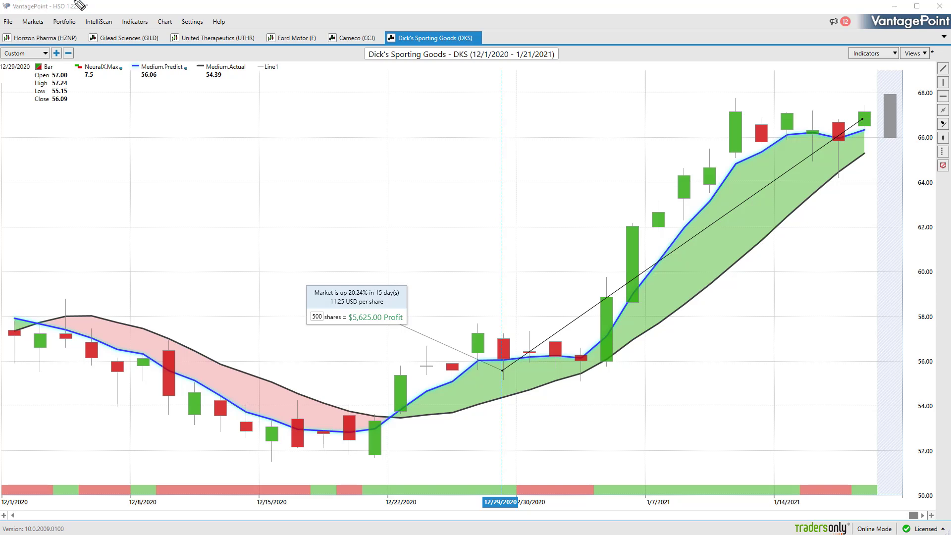
Circle IntelliScan and the 12/22/2020 crossover, mark the 12/29/2020 entry and next day's predicted range, draw an upward arrow, and clear the annotations.
{"action": "mouse_move", "coordinate": [84, 10]}
{"action": "left_mouse_down"}
{"action": "mouse_move", "coordinate": [77, 29]}
{"action": "mouse_move", "coordinate": [117, 28]}
{"action": "left_mouse_up"}
{"action": "mouse_move", "coordinate": [390, 406]}
{"action": "left_mouse_down"}
{"action": "mouse_move", "coordinate": [404, 402]}
{"action": "mouse_move", "coordinate": [392, 404]}
{"action": "left_mouse_up"}
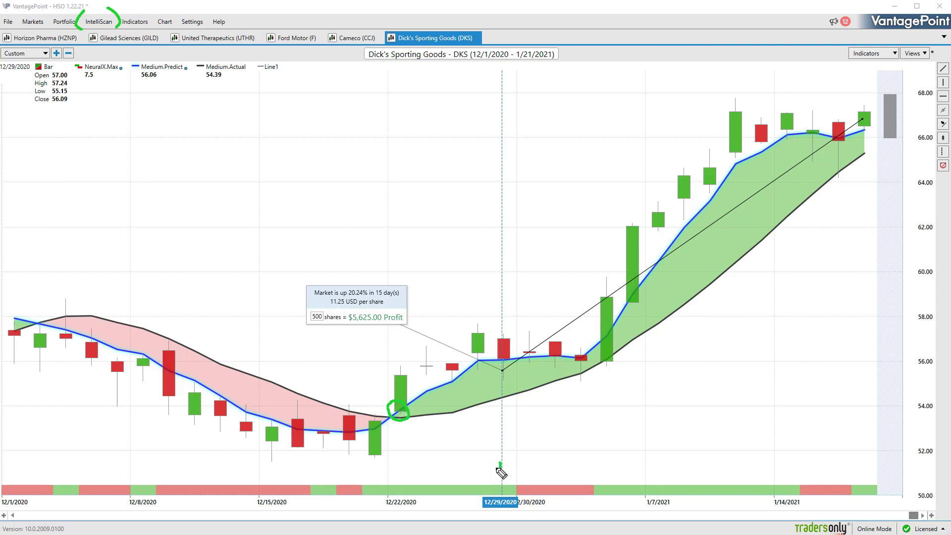
{"action": "left_click_drag", "start_coordinate": [498, 463], "coordinate": [500, 471]}
{"action": "left_click_drag", "start_coordinate": [556, 500], "coordinate": [565, 501]}
{"action": "left_click_drag", "start_coordinate": [888, 94], "coordinate": [888, 134]}
{"action": "left_click_drag", "start_coordinate": [396, 360], "coordinate": [461, 326]}
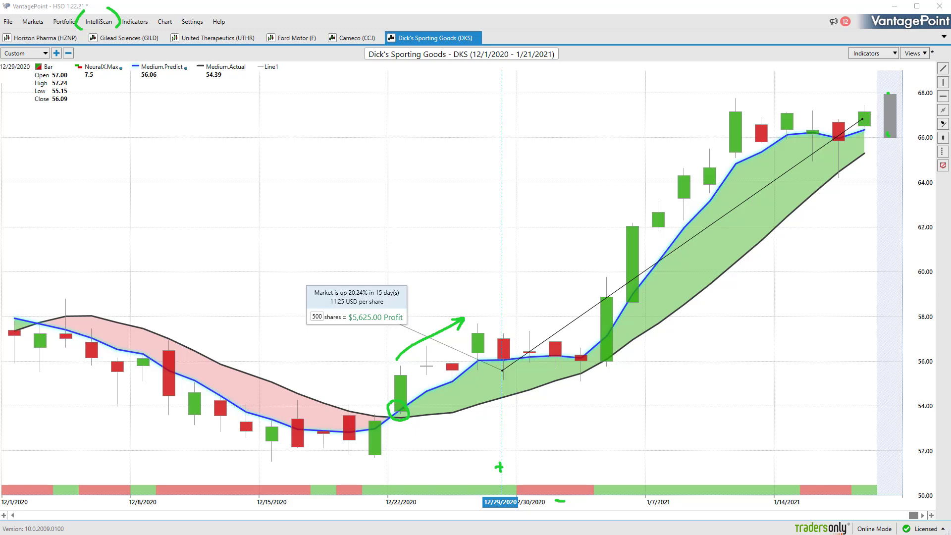
{"action": "key", "text": "Escape"}
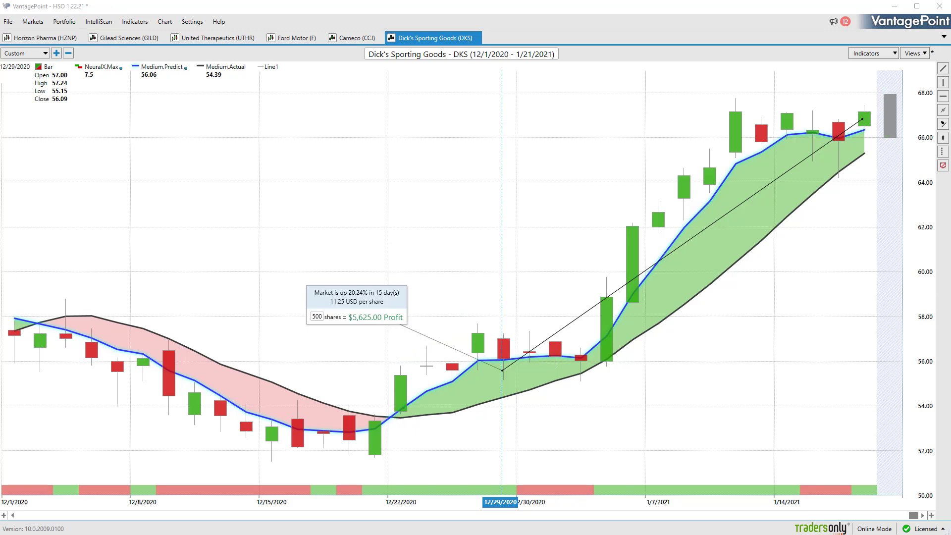